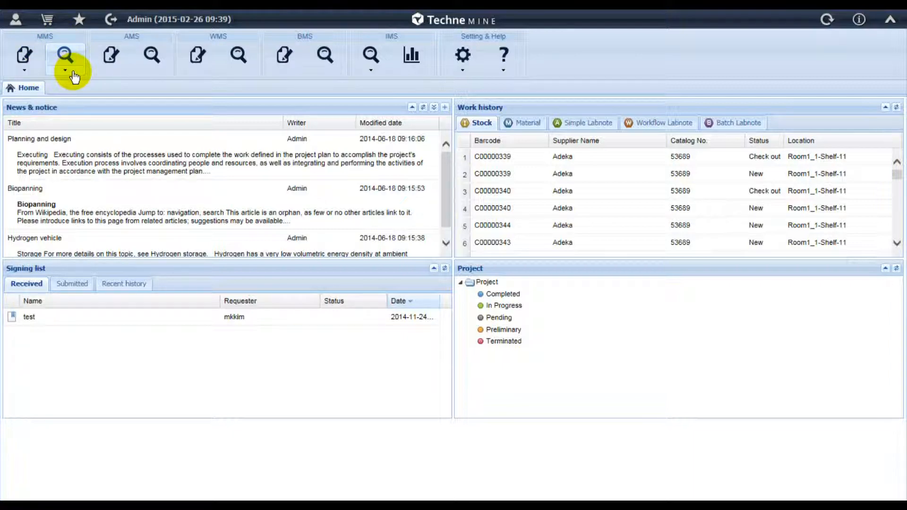
Step: Open chemical registration and search the existing materials for the formula C10
left_click(41, 72)
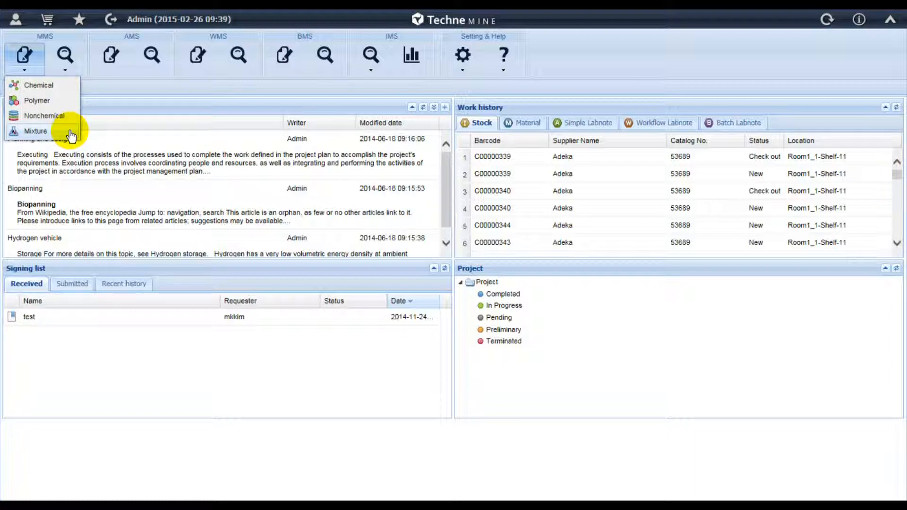
left_click(69, 88)
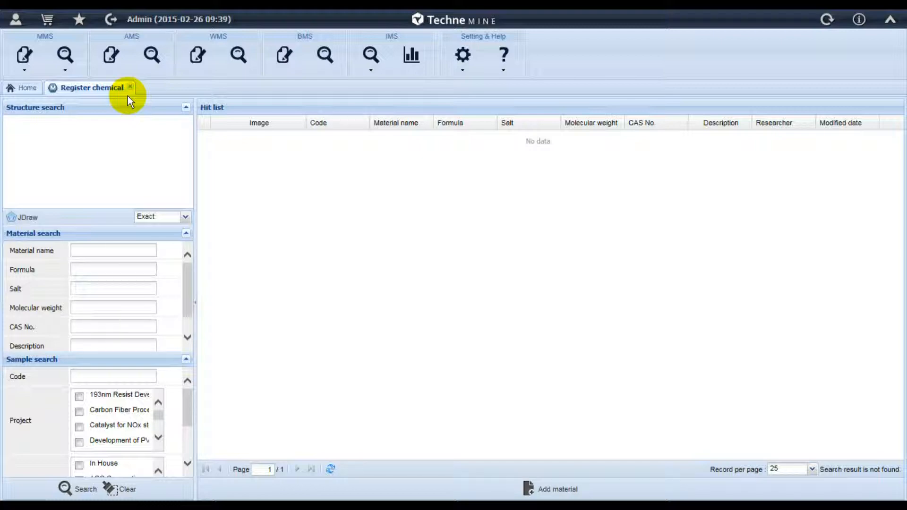
left_click_drag(188, 416, 186, 454)
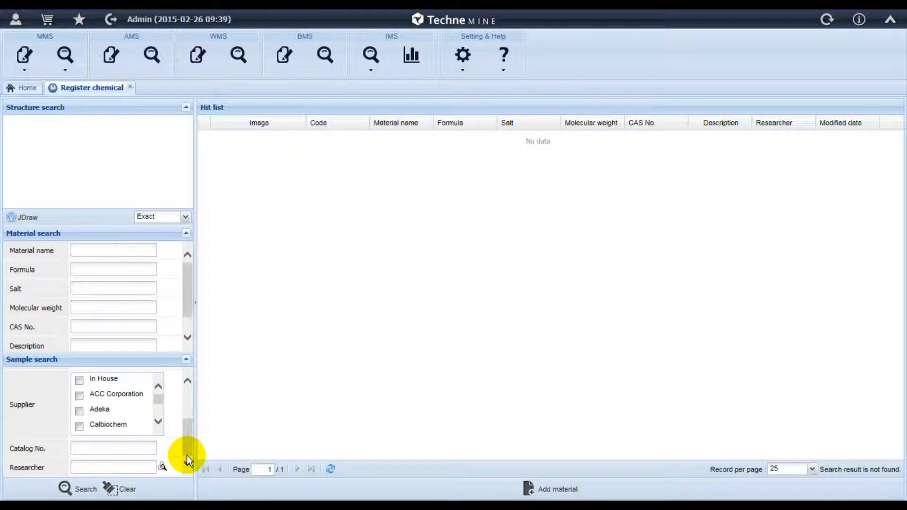
left_click(119, 271)
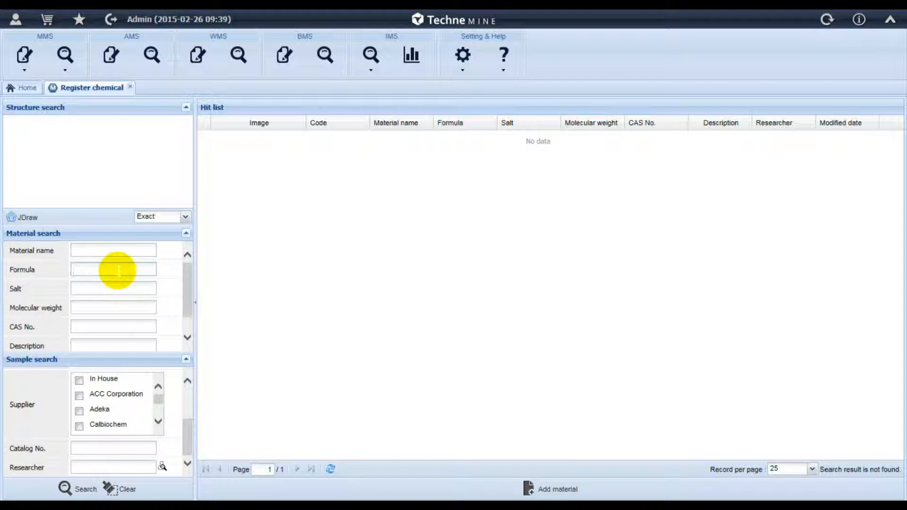
type("C10")
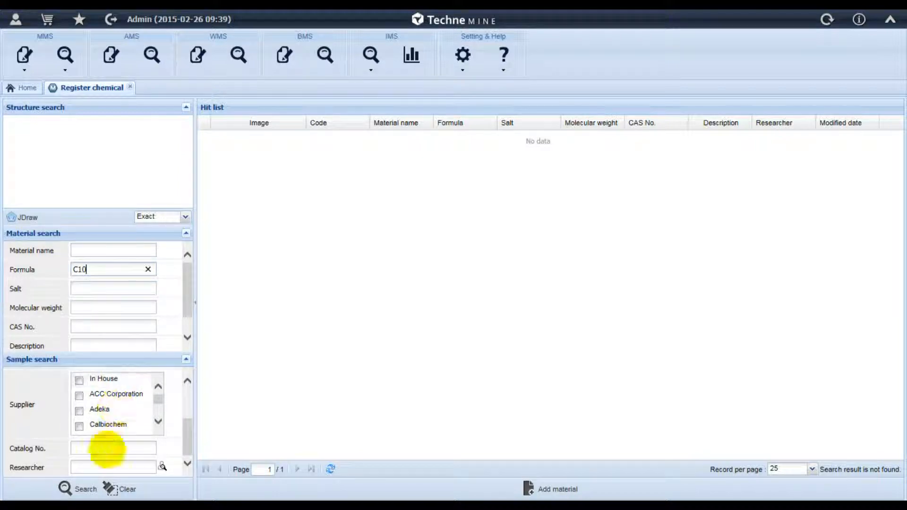
left_click(87, 489)
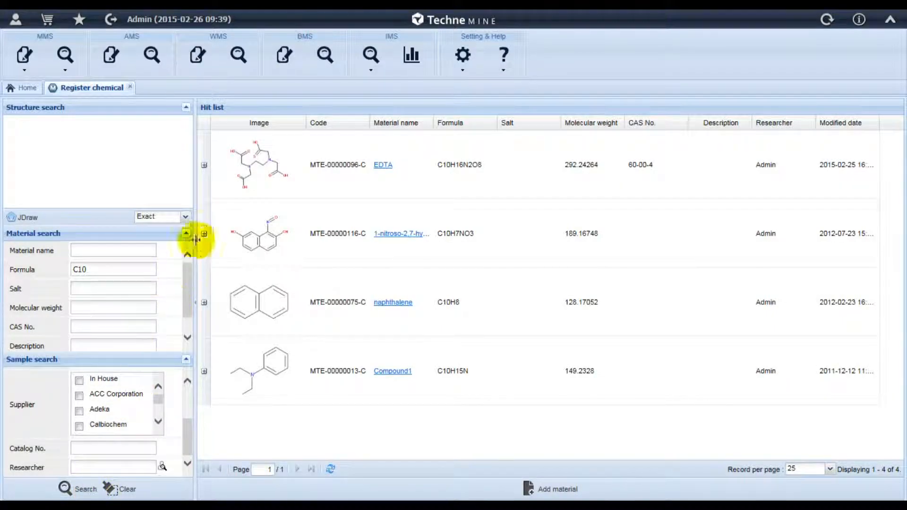
Step: Expand the sample list of EDTA in the hit list and widen its Code column to show the full codes
left_click(203, 165)
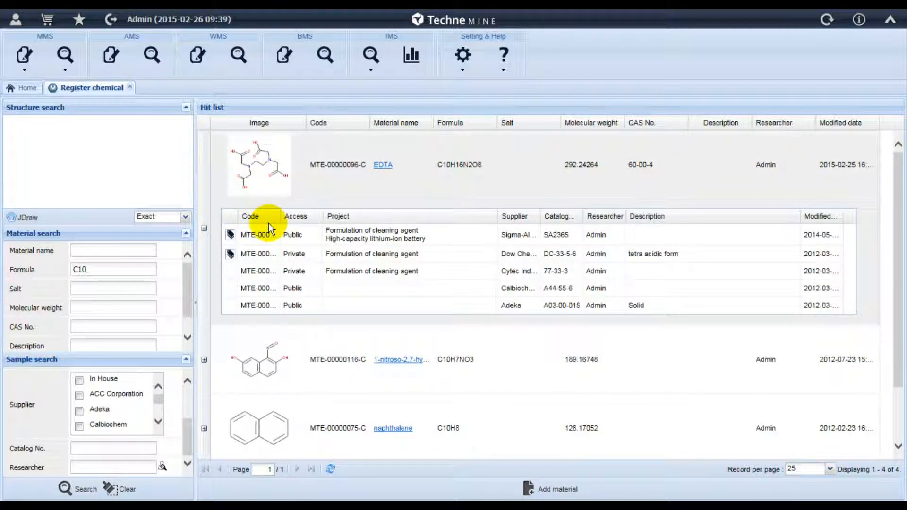
left_click_drag(280, 217, 325, 218)
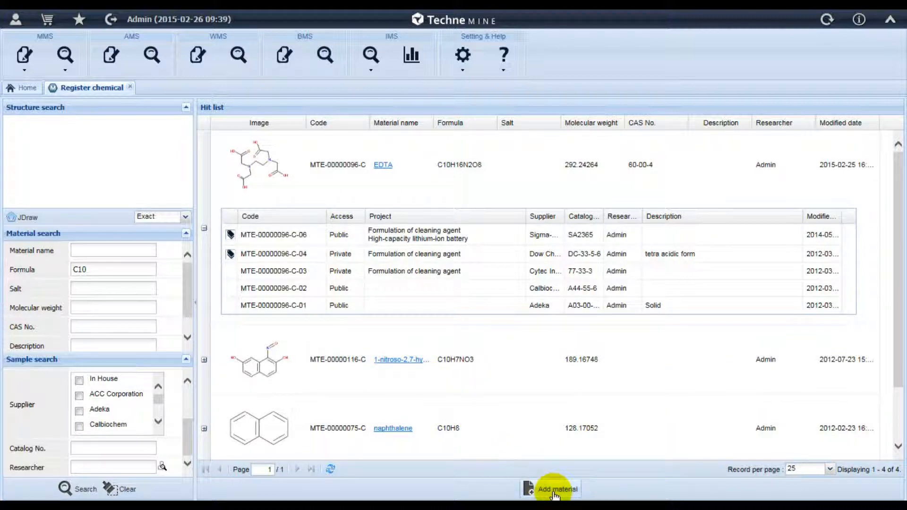
Step: Open a new material registration form and look at the structure's sketcher choices and file import option, ending with Draw selected
left_click(557, 492)
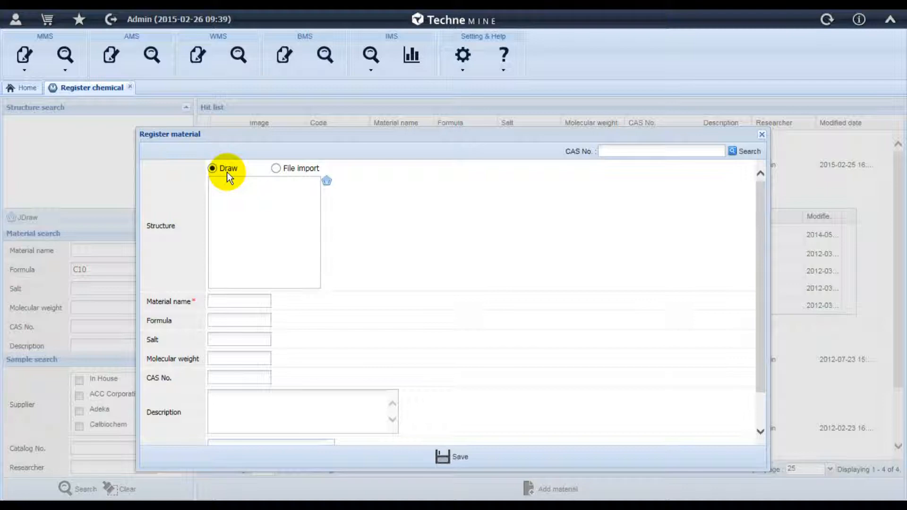
right_click(248, 233)
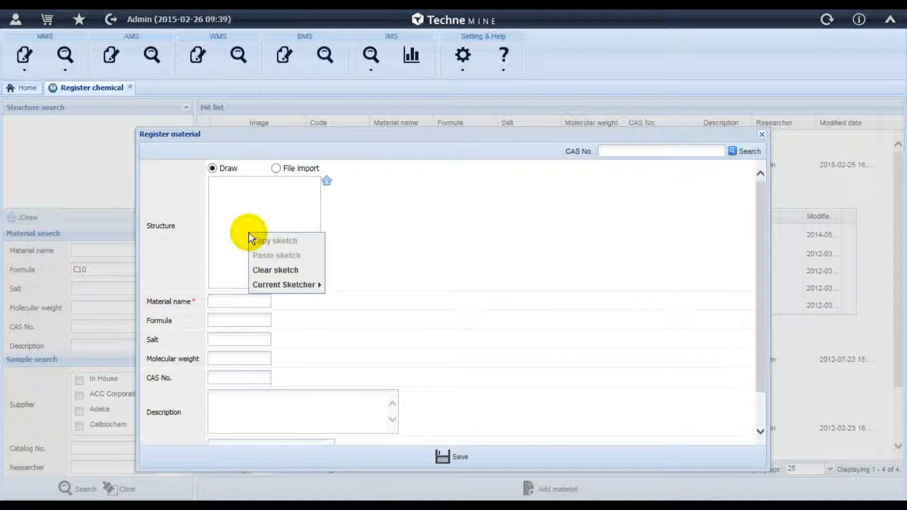
mouse_move(288, 285)
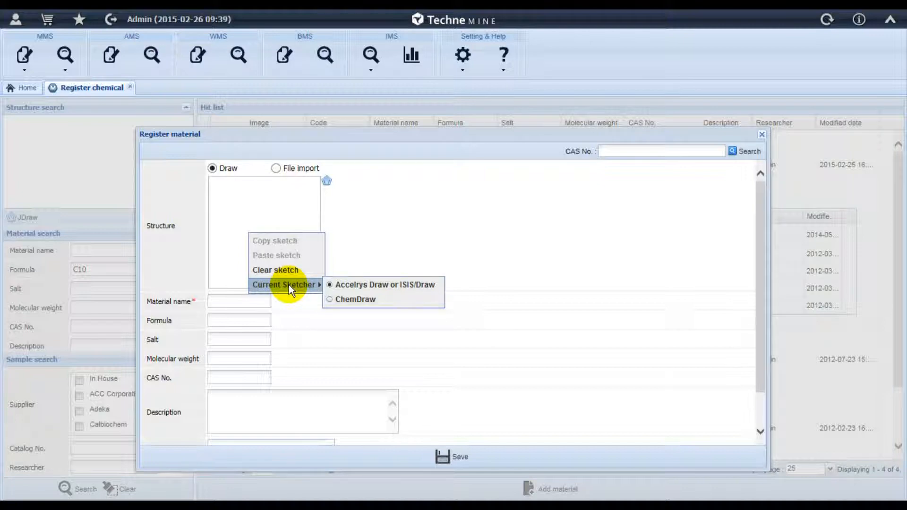
left_click(359, 226)
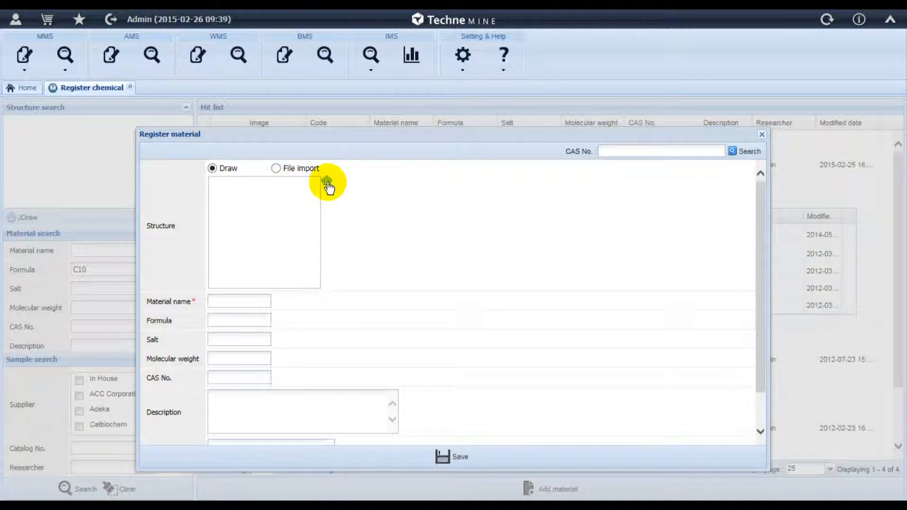
left_click(277, 169)
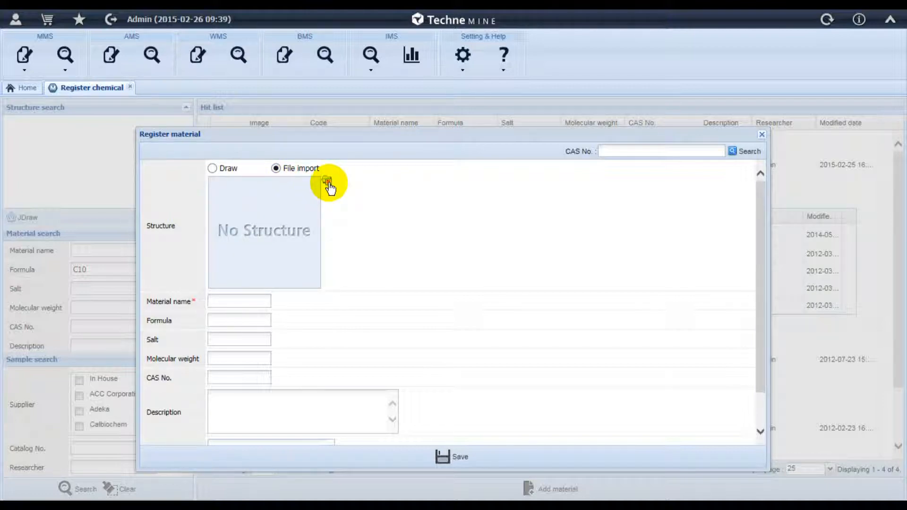
left_click(213, 168)
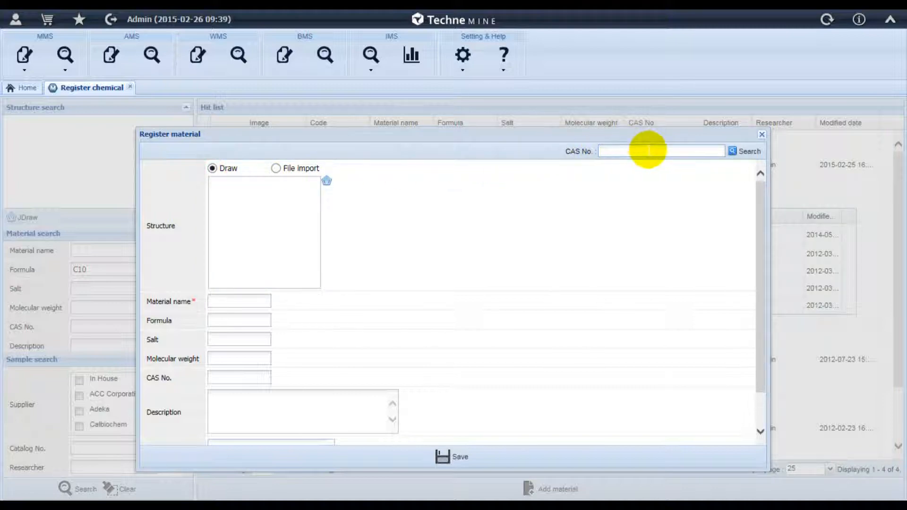
Step: Look up CAS No. 60-00-4 in the material registration form
type("60-00-4")
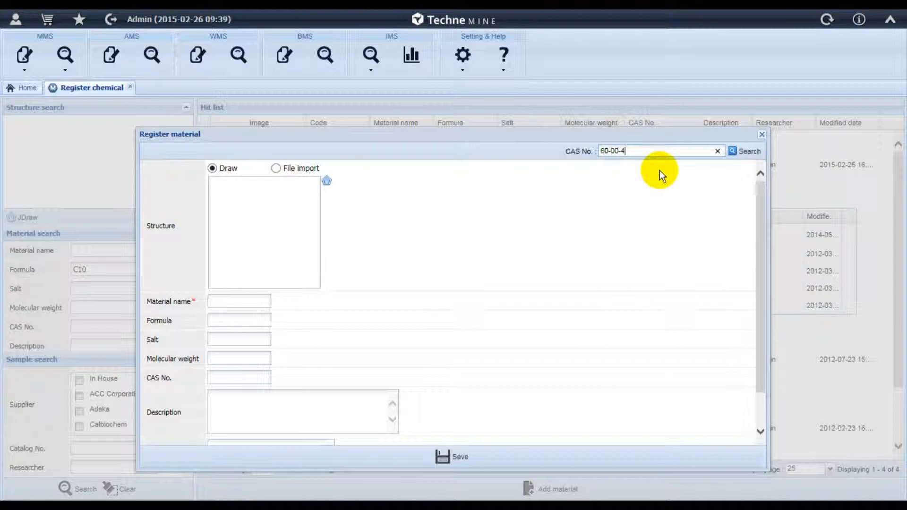
left_click(751, 152)
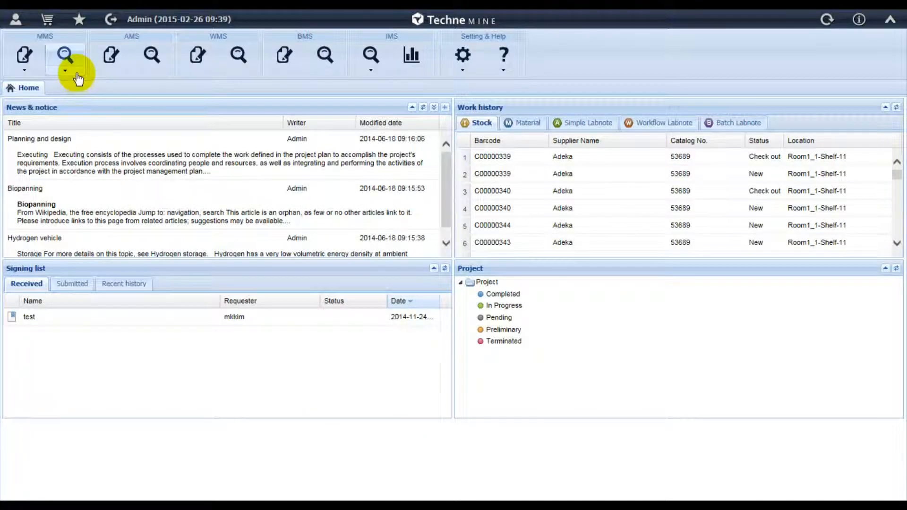
Step: Open the chemical material search and view the projects available as a sample criterion
left_click(76, 74)
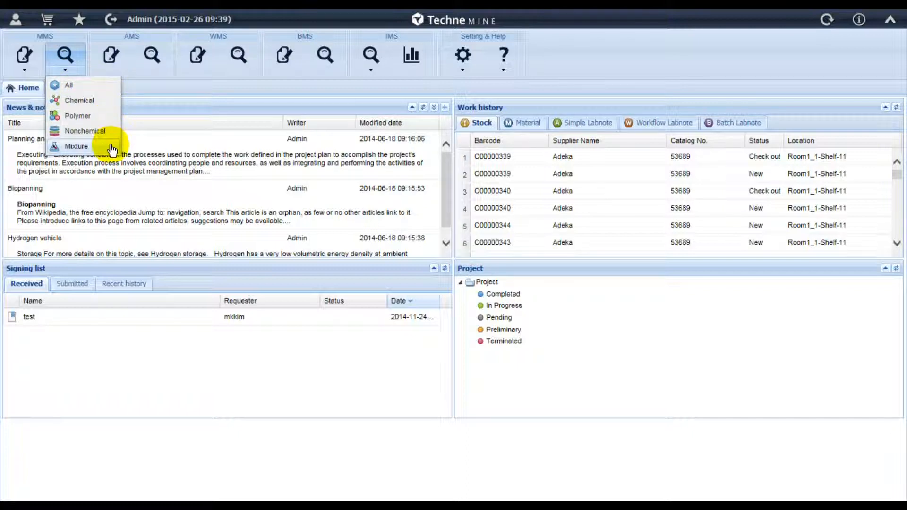
left_click(112, 101)
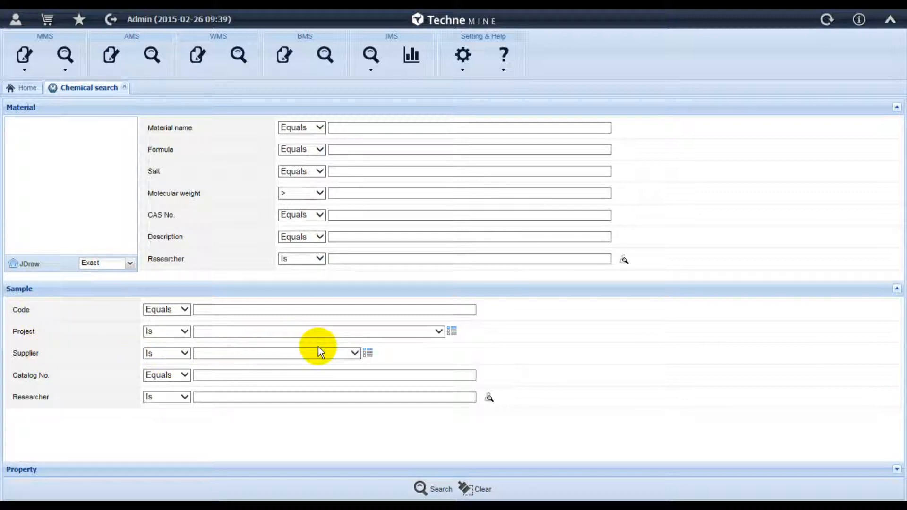
left_click(443, 332)
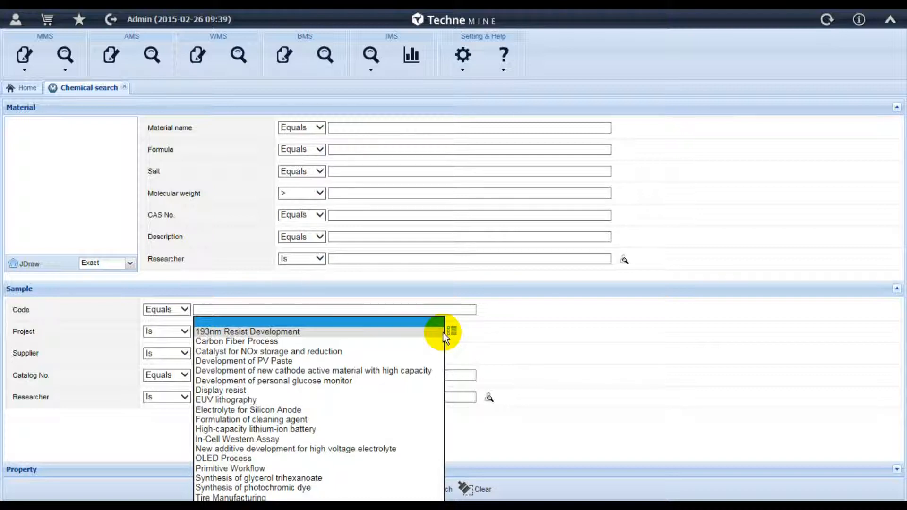
left_click(482, 336)
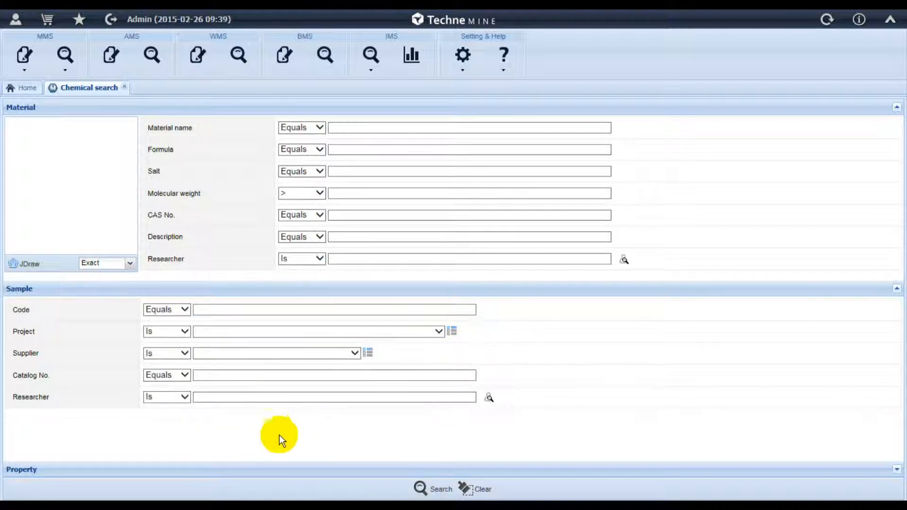
Step: Add a property criterion to the chemical search with type Value and property Conductivity
left_click(49, 477)
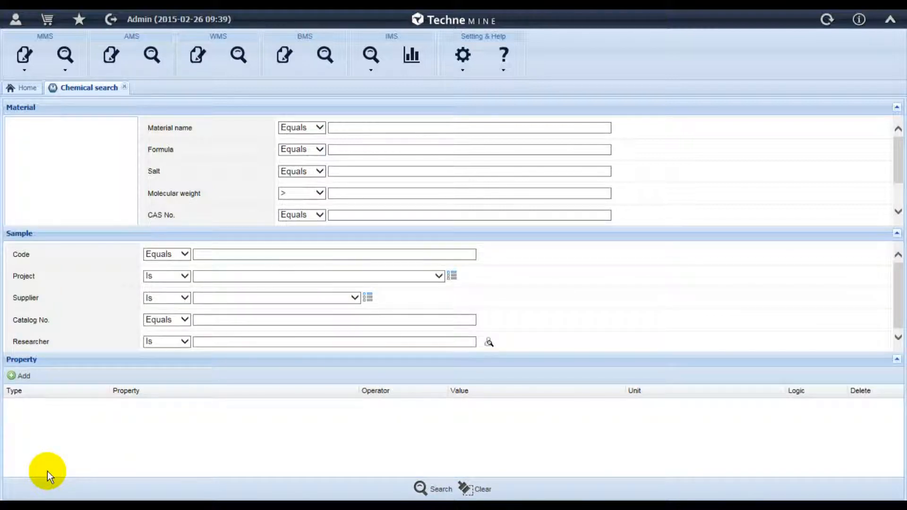
left_click(19, 376)
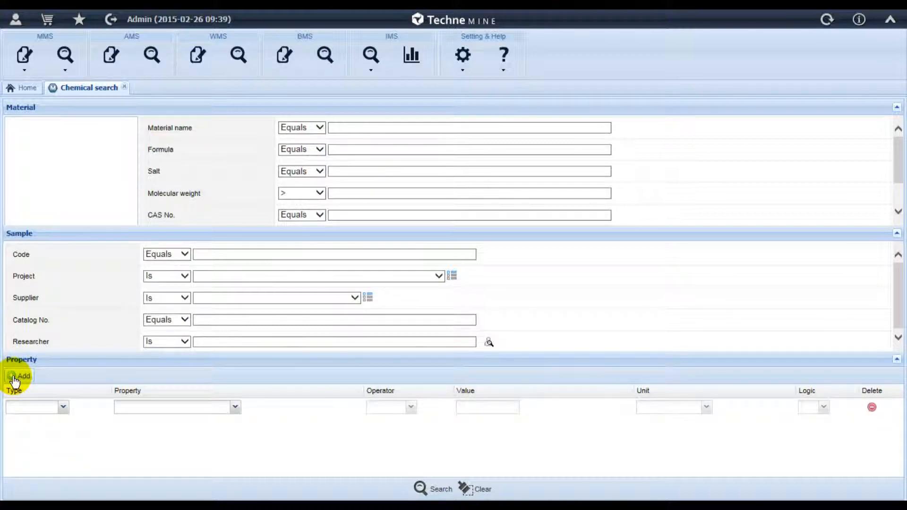
left_click(128, 407)
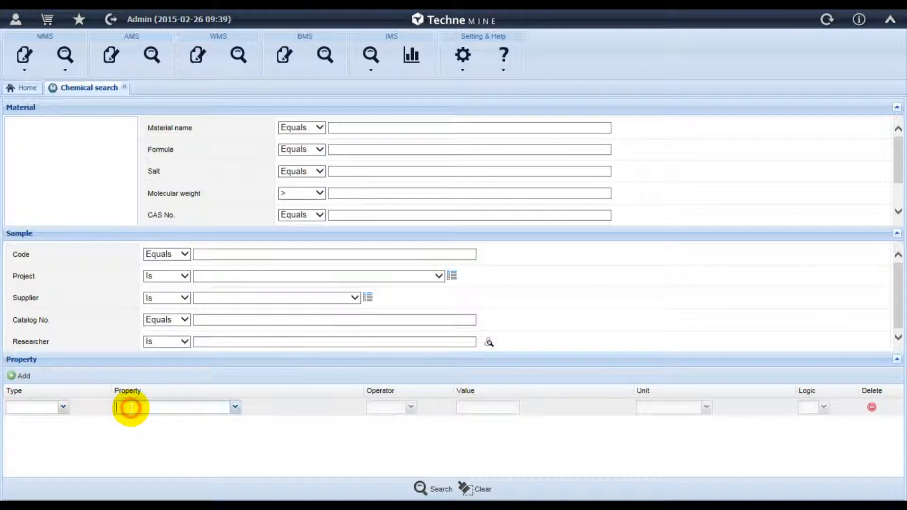
type("c")
left_click(134, 432)
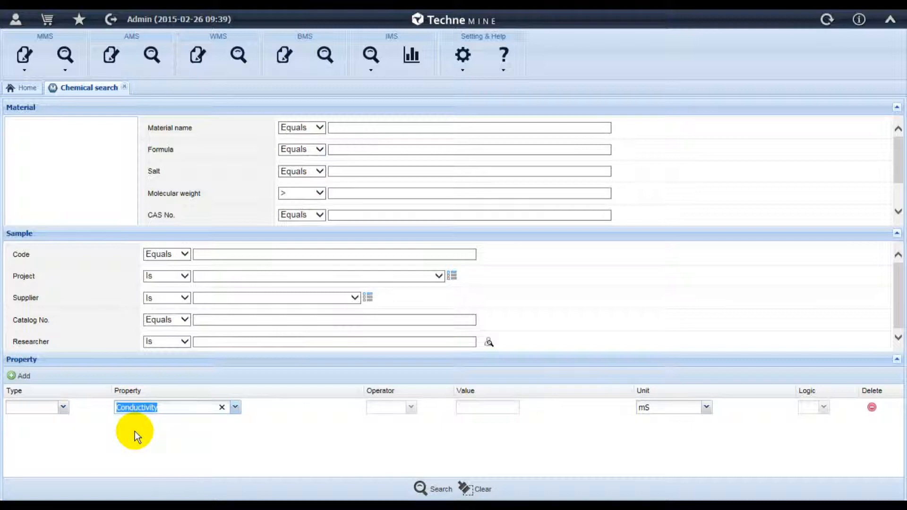
left_click(63, 408)
left_click(55, 435)
left_click(137, 407)
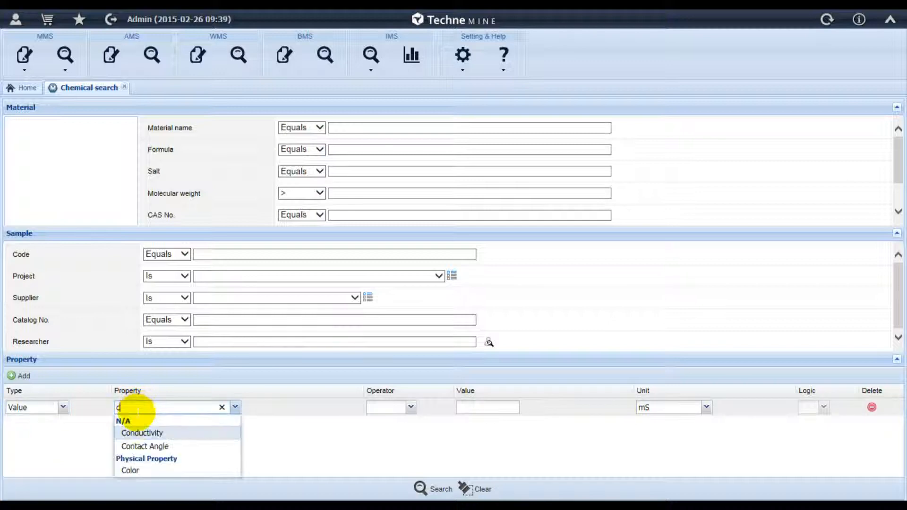
left_click(134, 433)
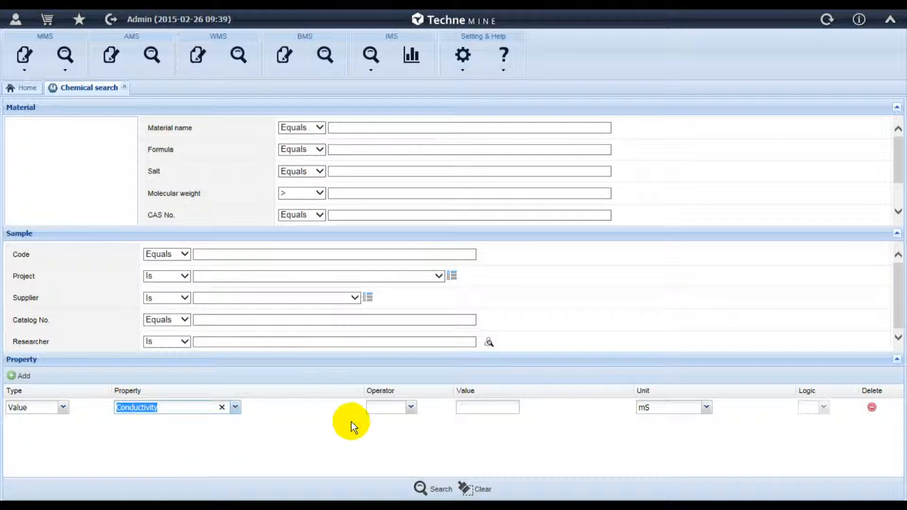
Step: Set the Conductivity criterion to the operator Range with value 1~10 and run the search
left_click(410, 408)
left_click(402, 487)
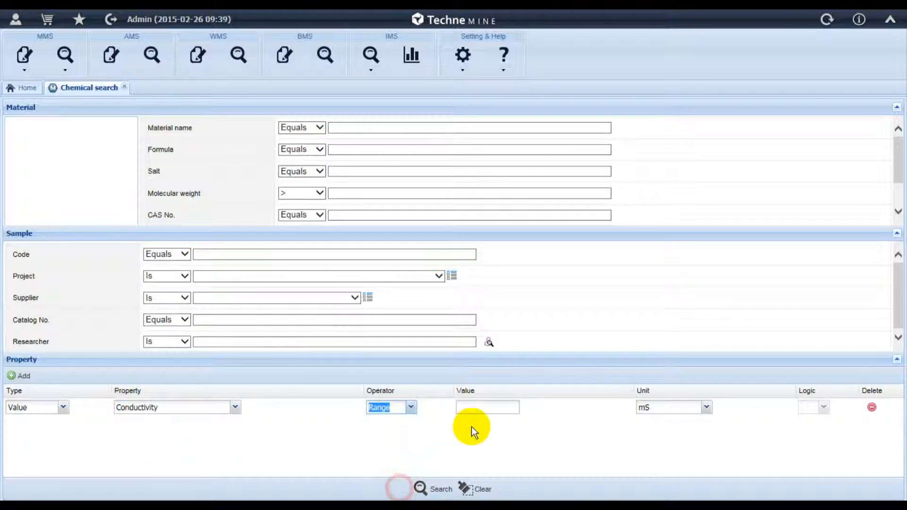
left_click(467, 409)
type("1~10")
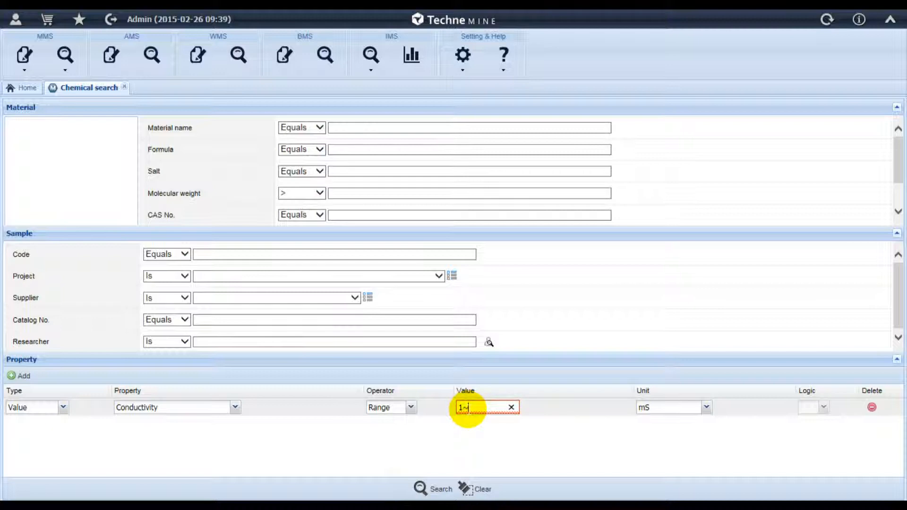
left_click(435, 491)
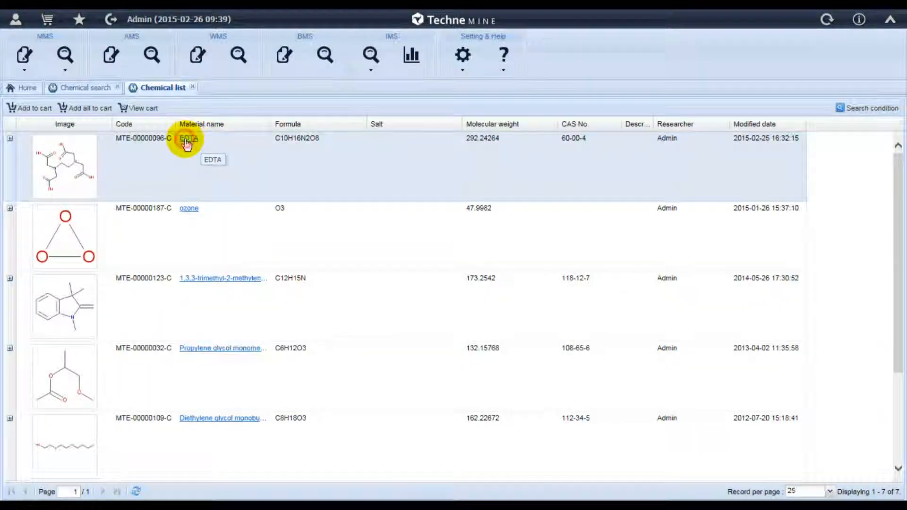
Step: Open the EDTA record with its references and select its Sigma-Aldrich sample to show that sample's properties
left_click(186, 142)
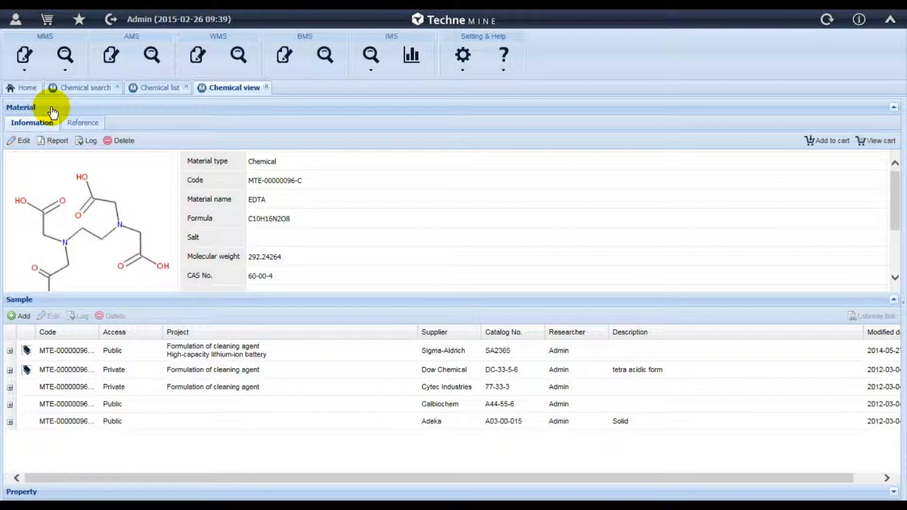
left_click(81, 124)
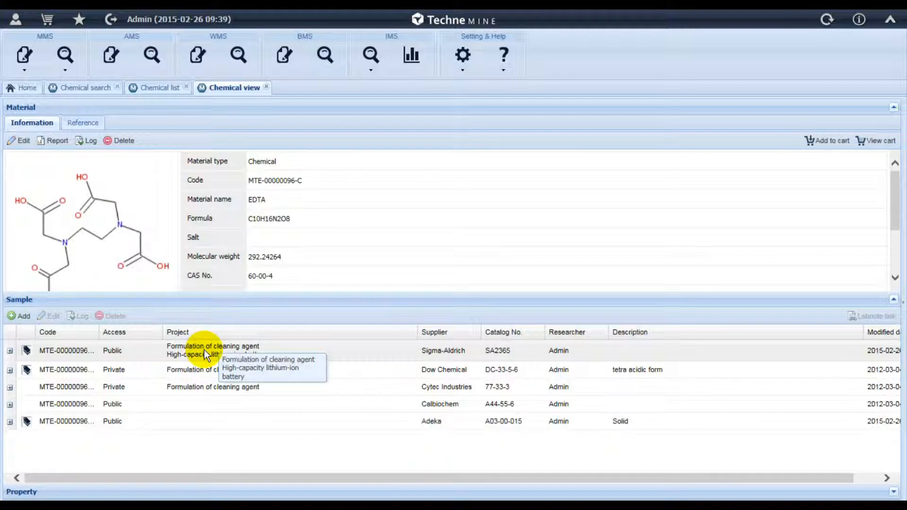
left_click(204, 350)
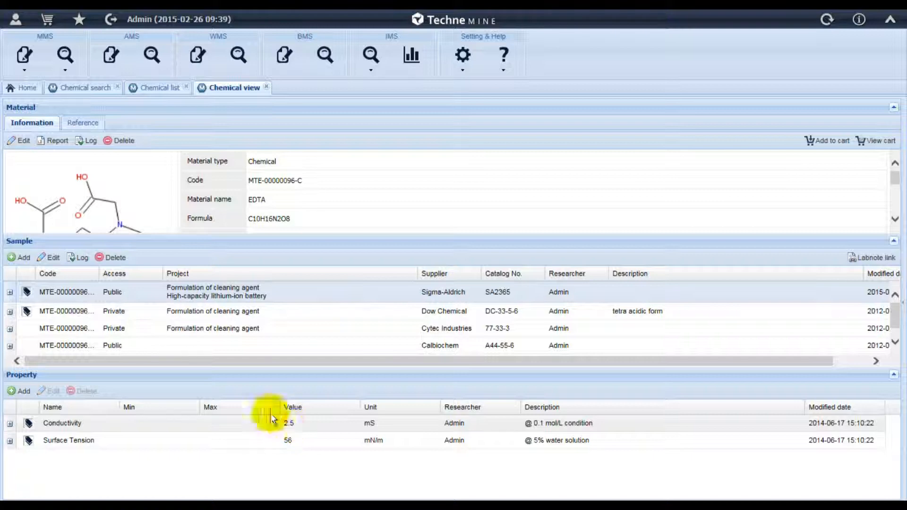
Step: Start adding a new sample to EDTA and assign it to the project Formulation of cleaning agent
left_click(22, 263)
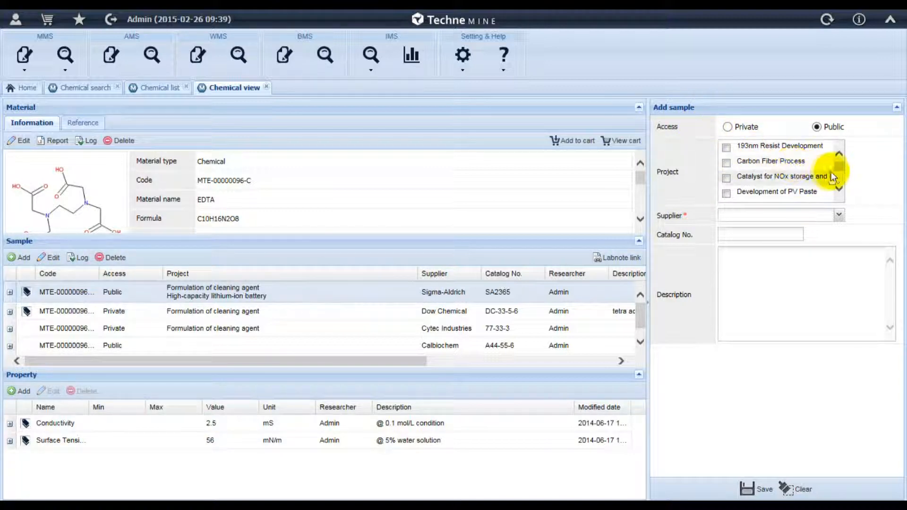
scroll(838, 169, "down", 1)
scroll(838, 170, "down", 5)
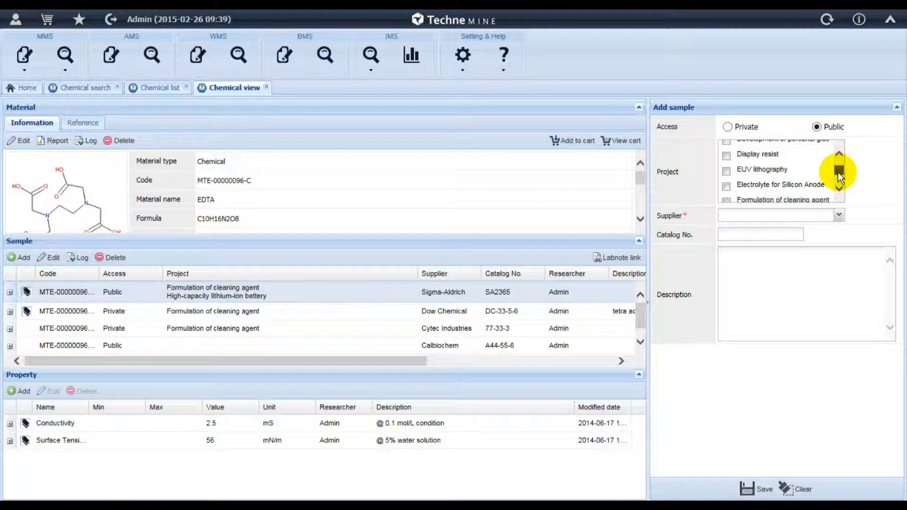
left_click(726, 172)
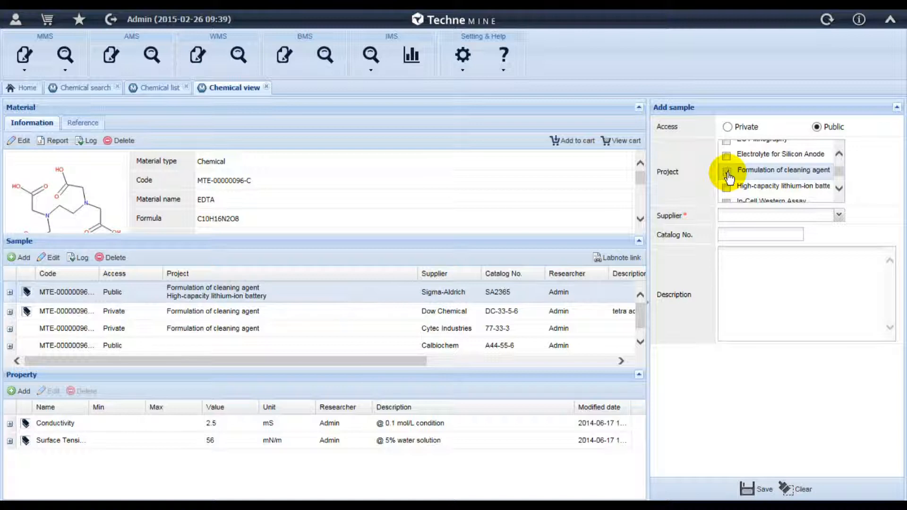
Step: Assign the new sample to Formulation of cleaning agent and Electrolyte for Silicon Anode, set supplier Dow Chemical and catalog number 123, and save it
left_click(727, 172)
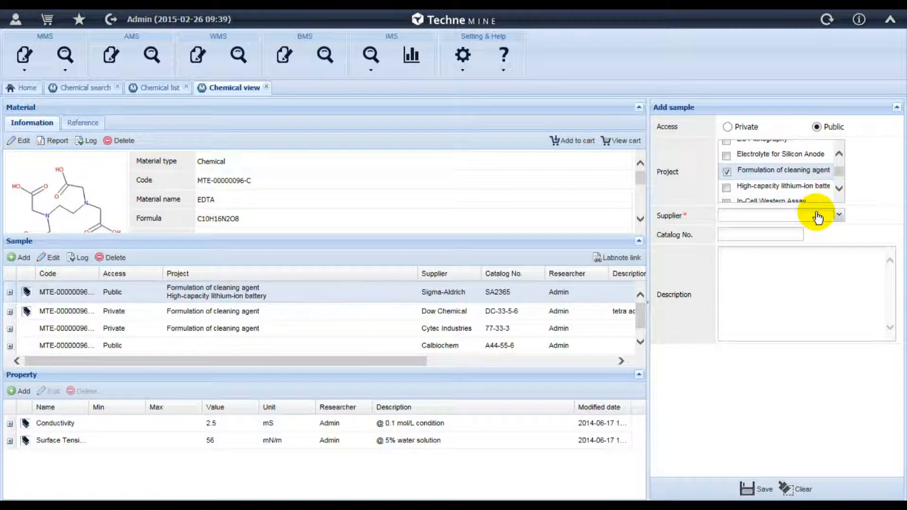
left_click(726, 155)
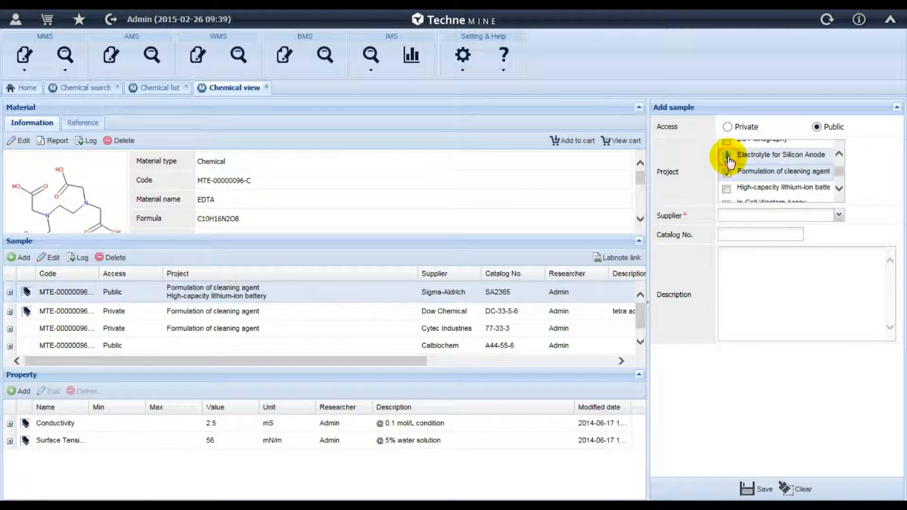
left_click(839, 216)
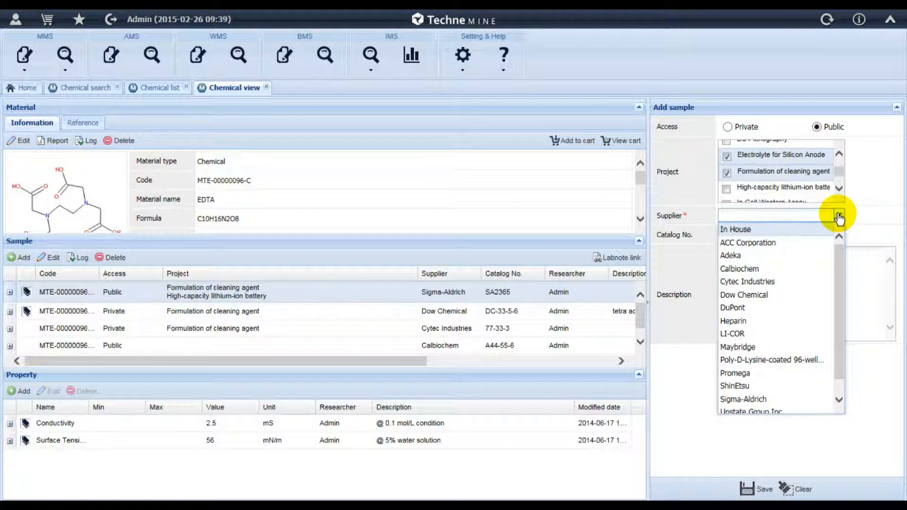
left_click(802, 295)
left_click(758, 235)
type("123")
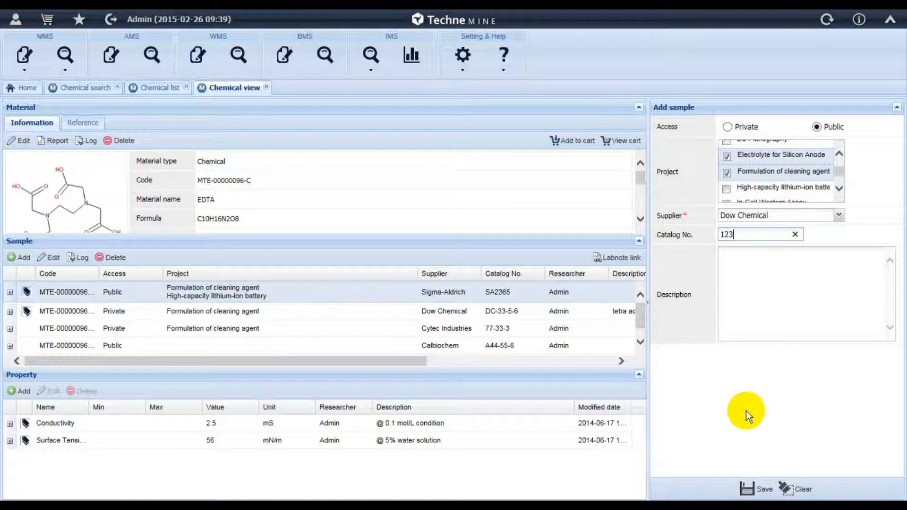
left_click(759, 494)
left_click(428, 275)
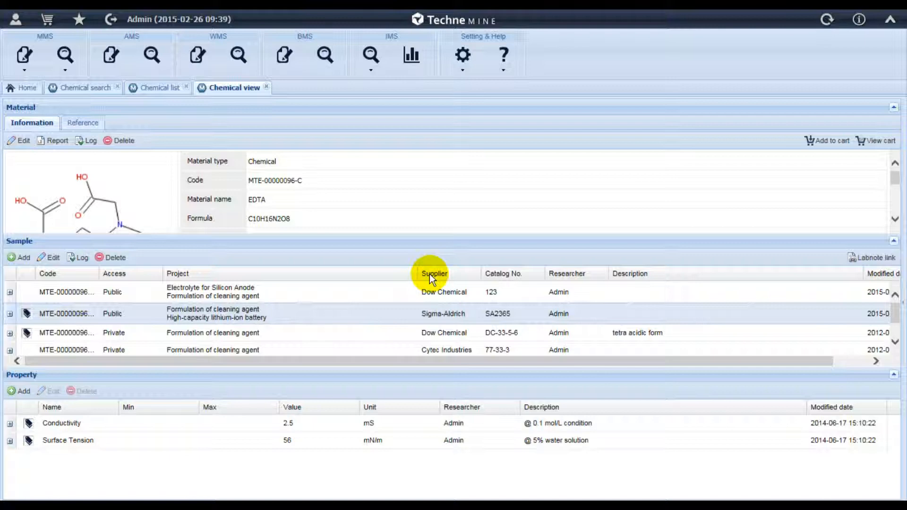
Step: Start adding an analysis of type H-NMR to the Dow Chemical sample with catalog number 123
left_click(10, 293)
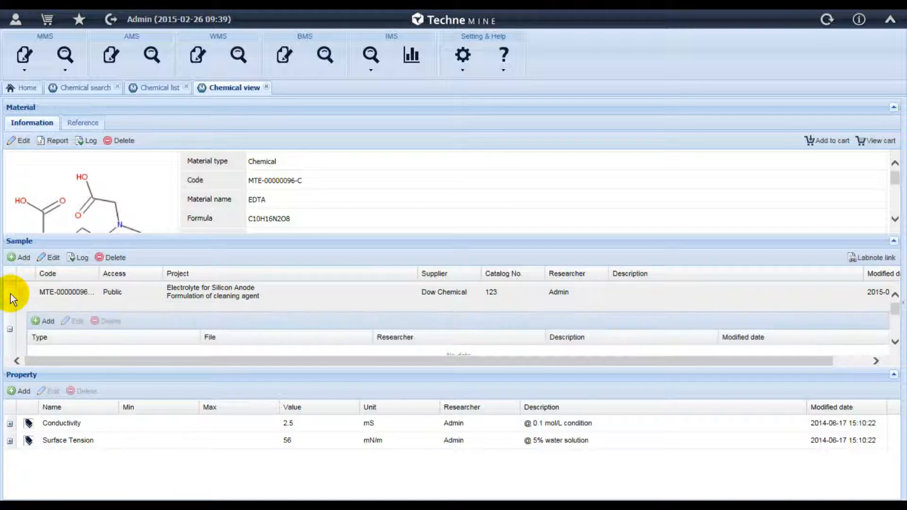
left_click(48, 325)
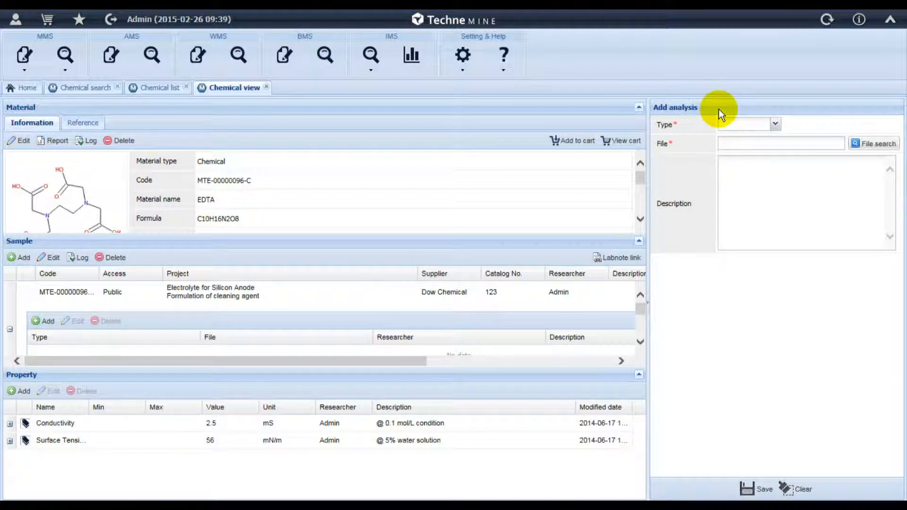
left_click(775, 124)
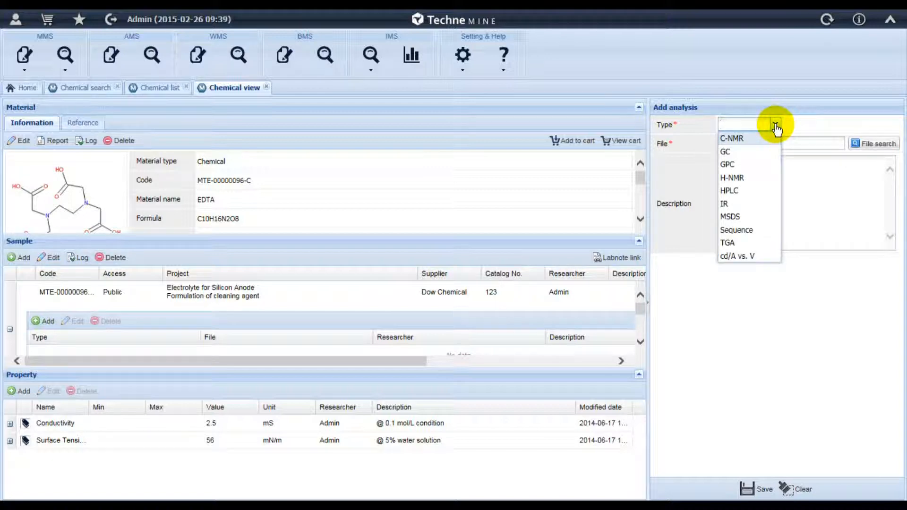
left_click(763, 177)
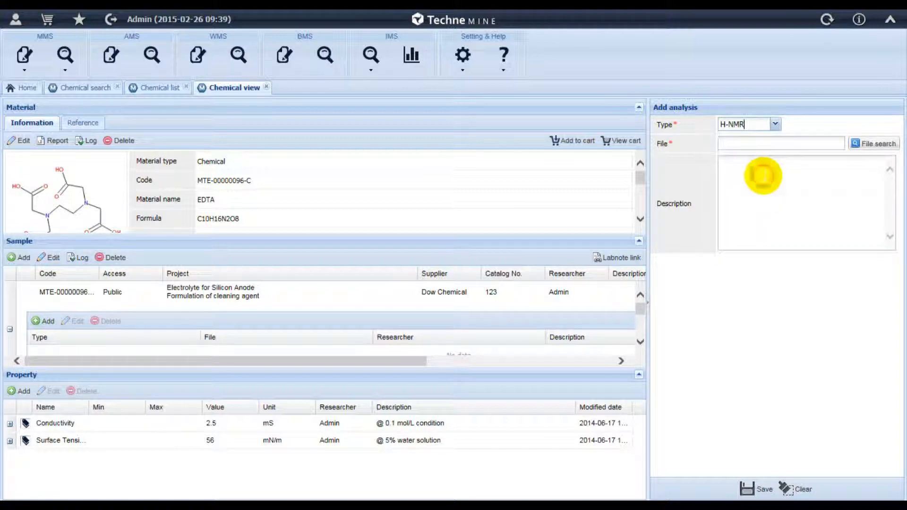
Step: Attach 1H_NMR.gif from the user folder to the analysis, save it, and view the stored image
left_click(863, 145)
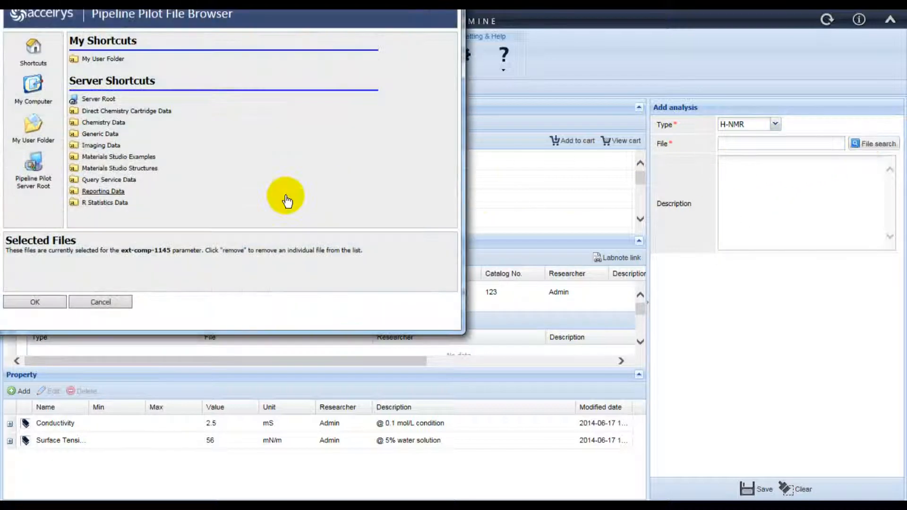
left_click(33, 128)
double_click(221, 68)
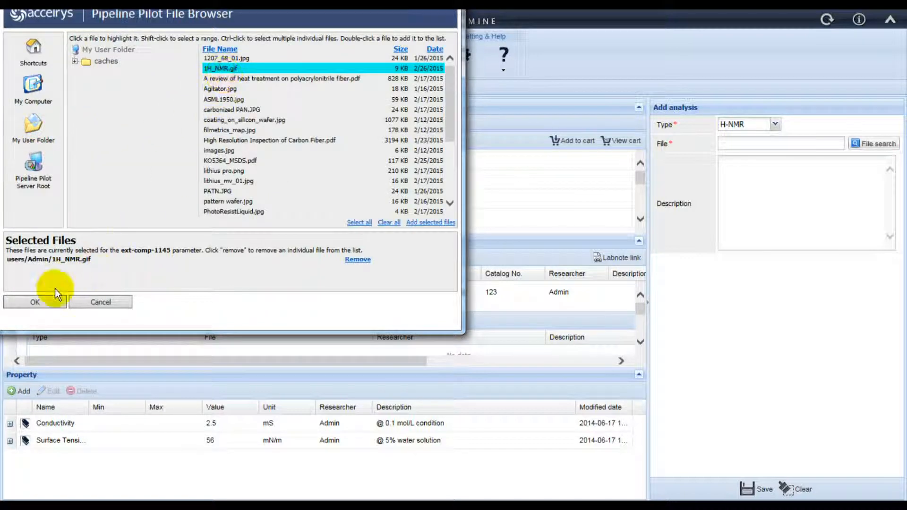
left_click(48, 302)
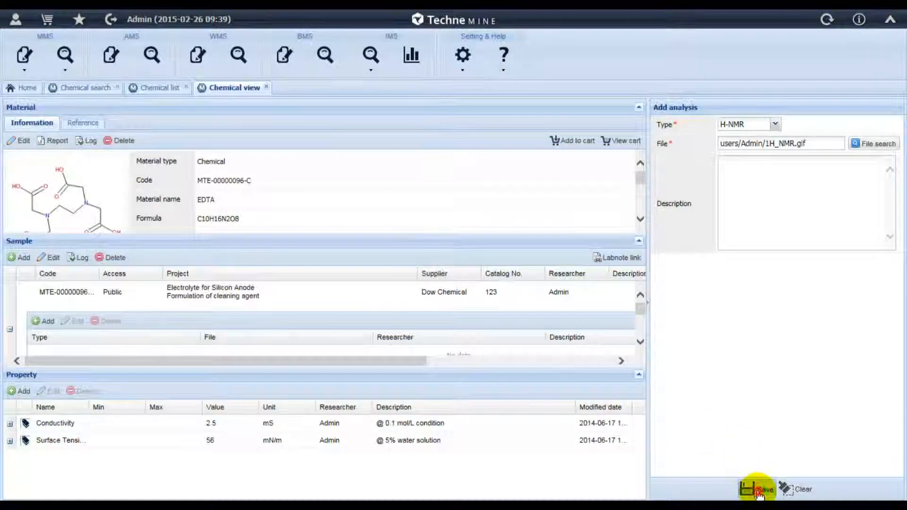
left_click(755, 489)
left_click(426, 277)
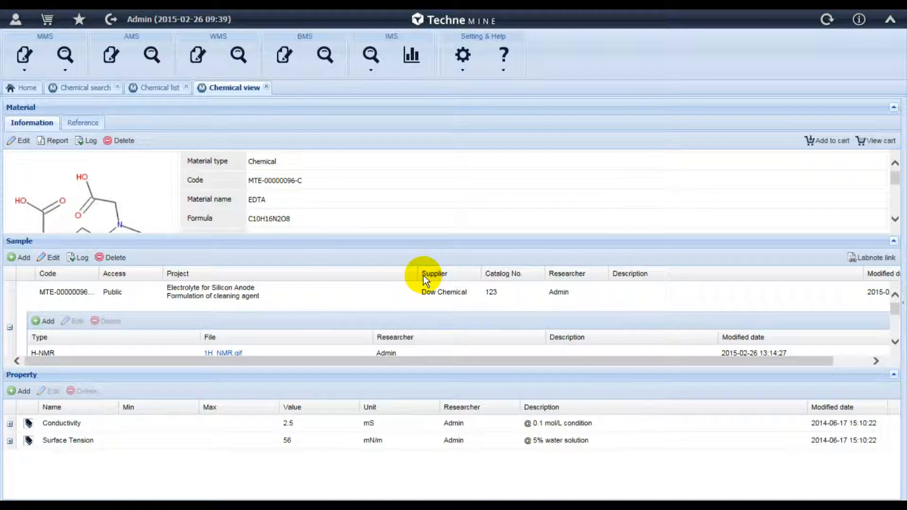
left_click(231, 353)
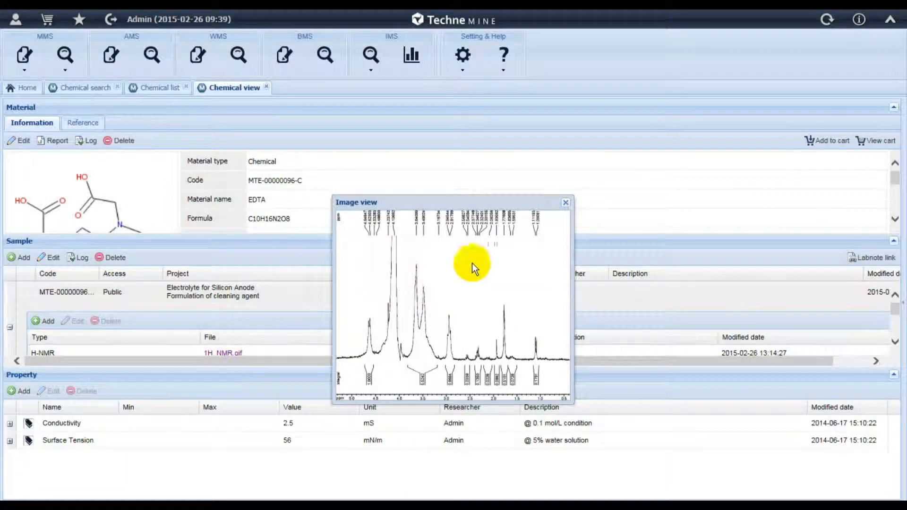
left_click(565, 204)
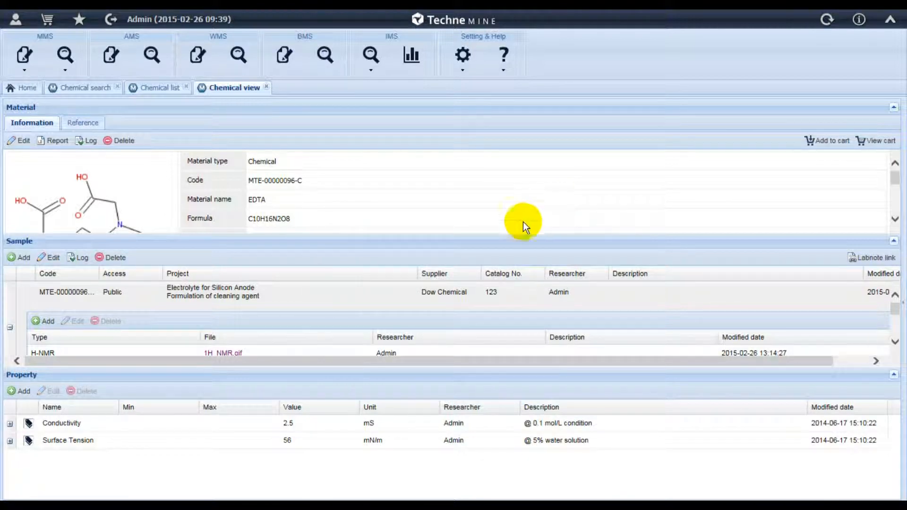
Step: Start adding properties to the new Dow Chemical sample and choose Conductivity and Color
left_click(86, 293)
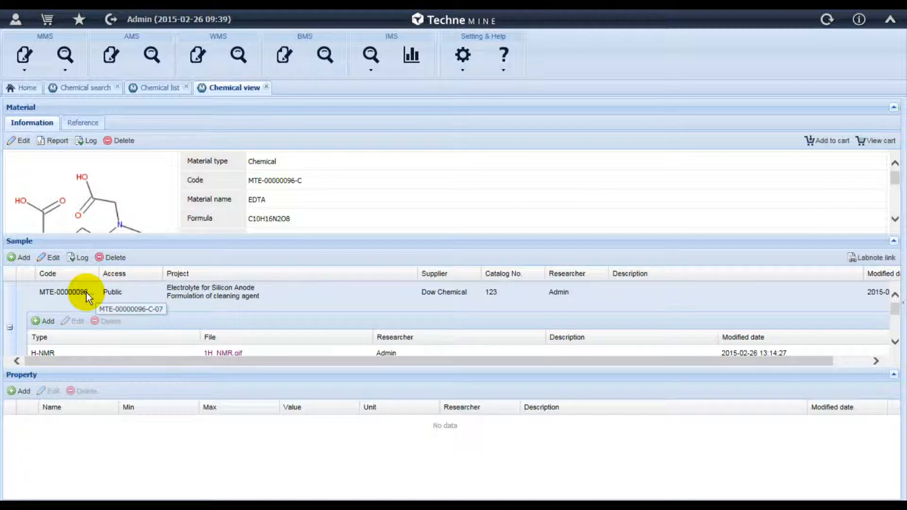
left_click(22, 392)
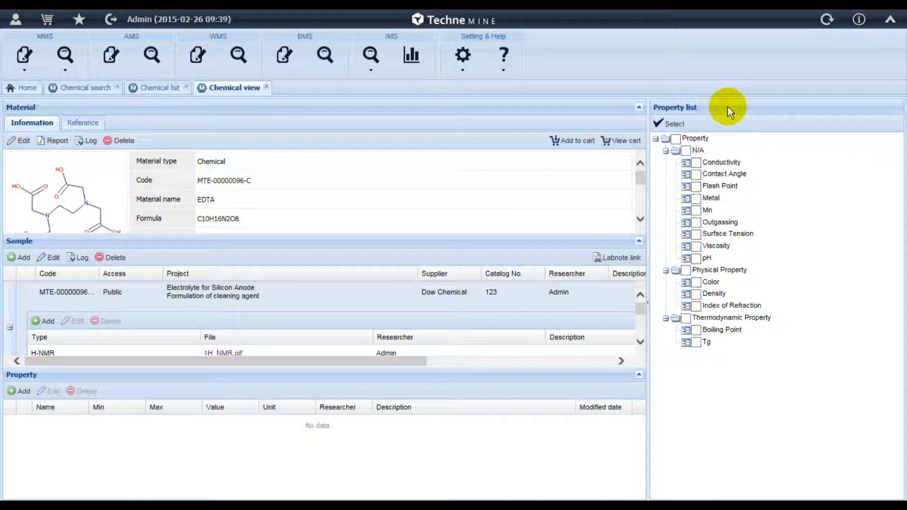
left_click(696, 163)
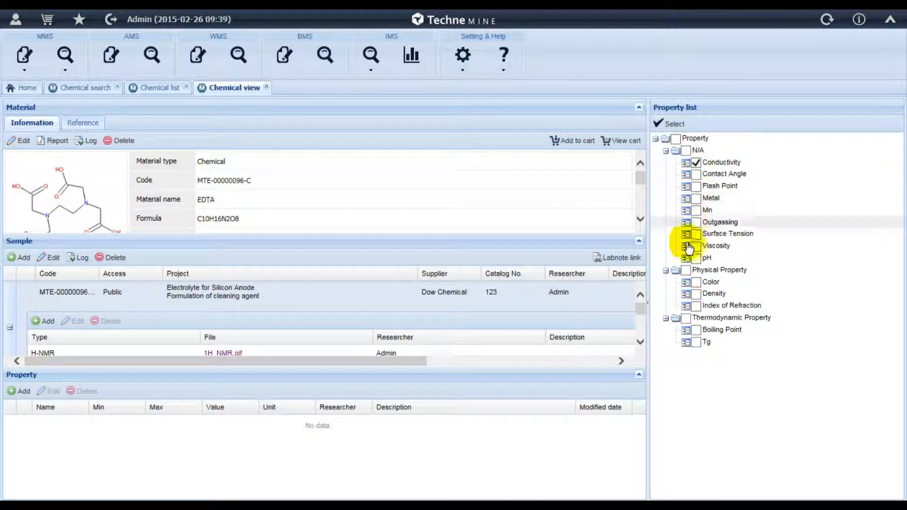
left_click(695, 282)
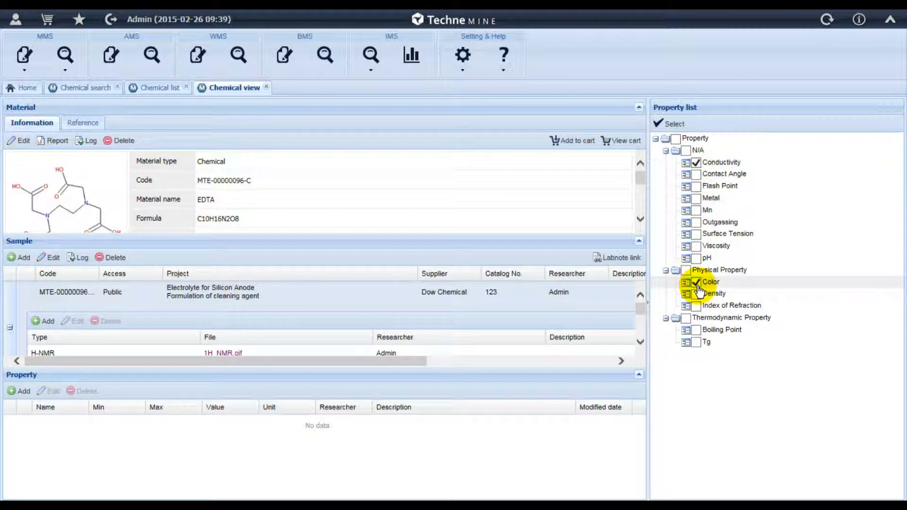
left_click(679, 126)
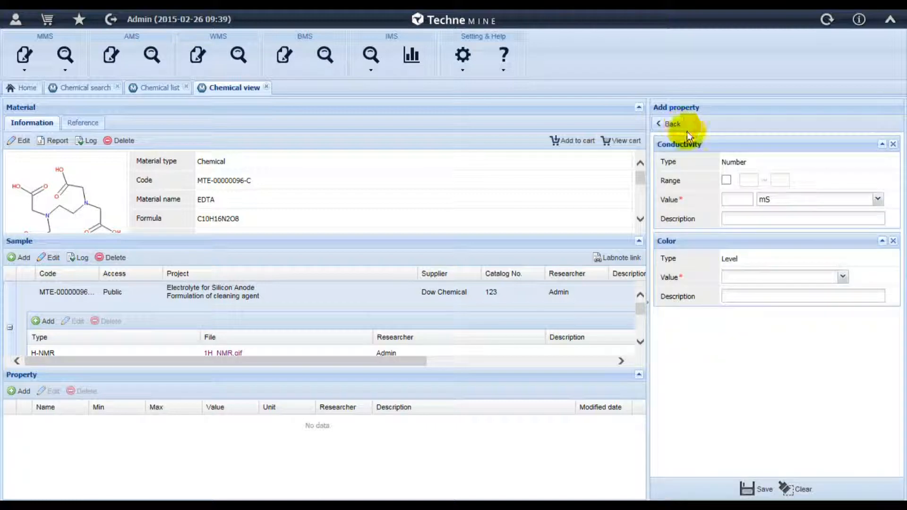
Step: Set Conductivity to 3.0 mS and Color to Low, and save the sample's properties
left_click(735, 199)
type("3.0")
left_click(842, 278)
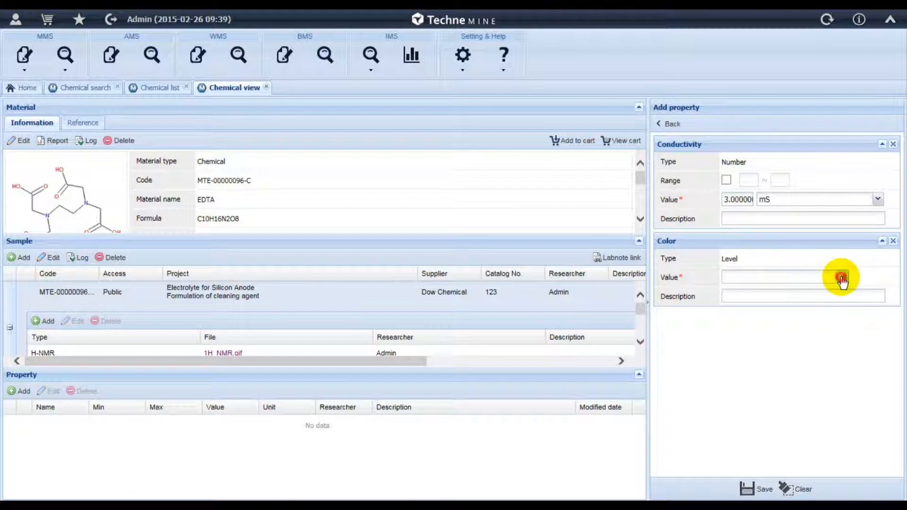
left_click(831, 303)
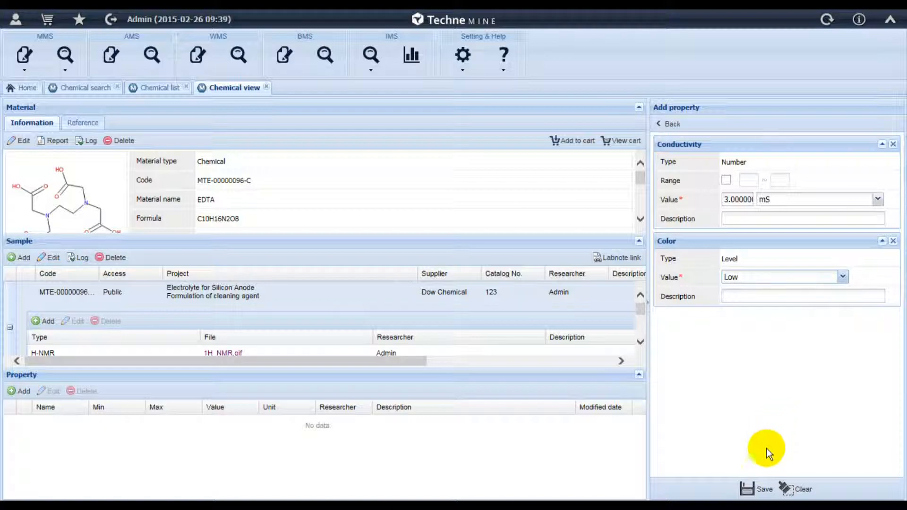
left_click(765, 491)
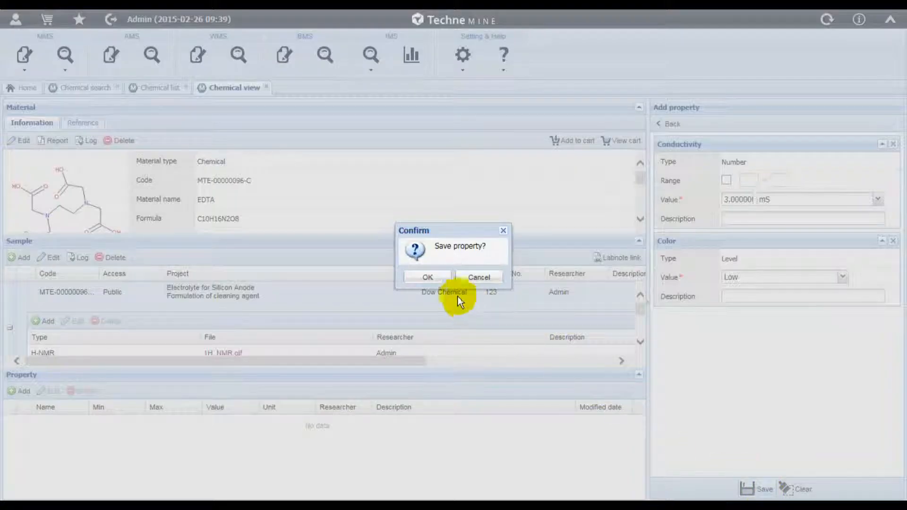
left_click(433, 275)
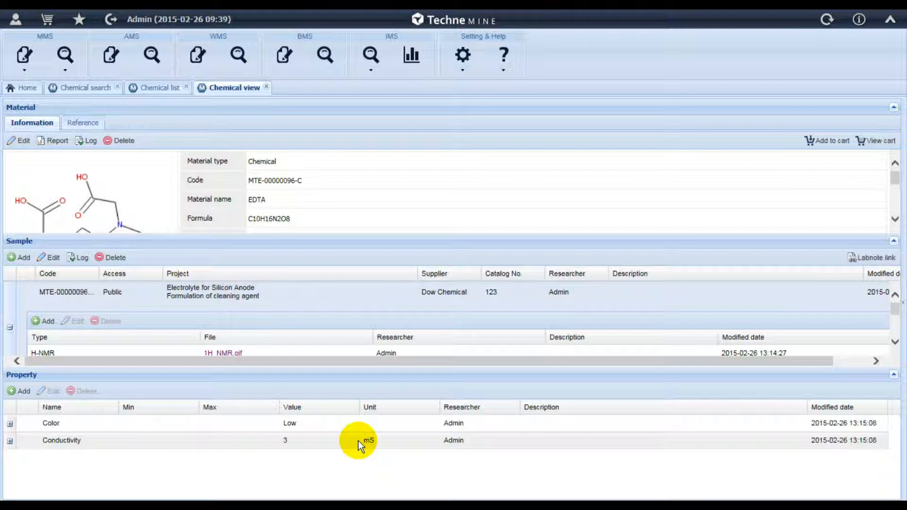
Step: Preview the EDTA chemical report with all material and sample sections included, and export it as PDF
left_click(56, 142)
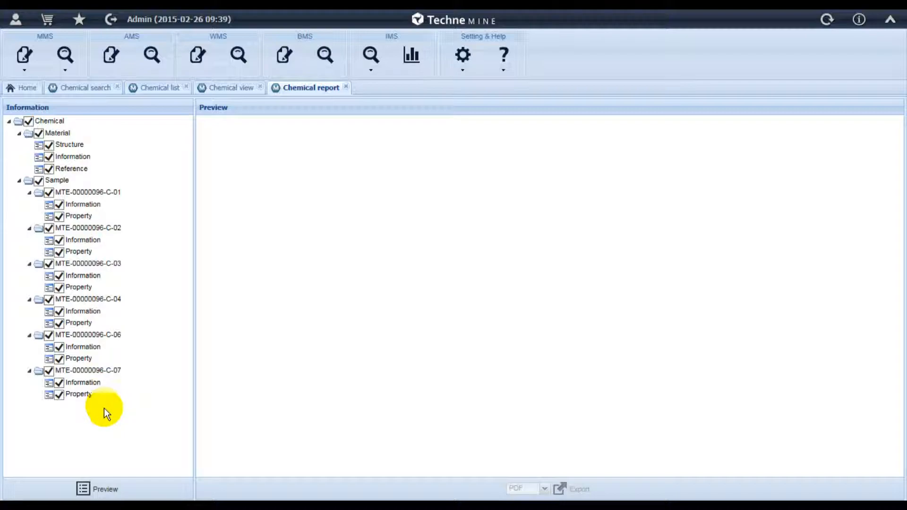
left_click(105, 491)
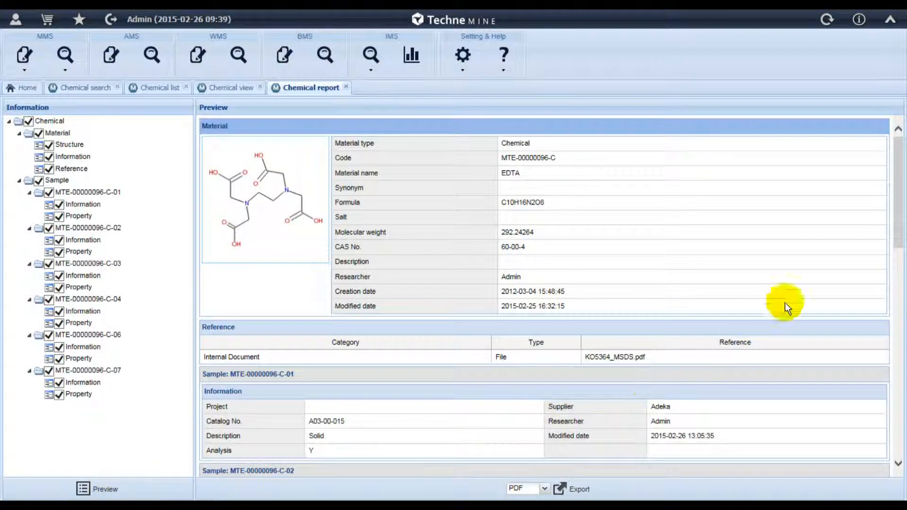
left_click_drag(897, 233, 899, 285)
left_click(544, 488)
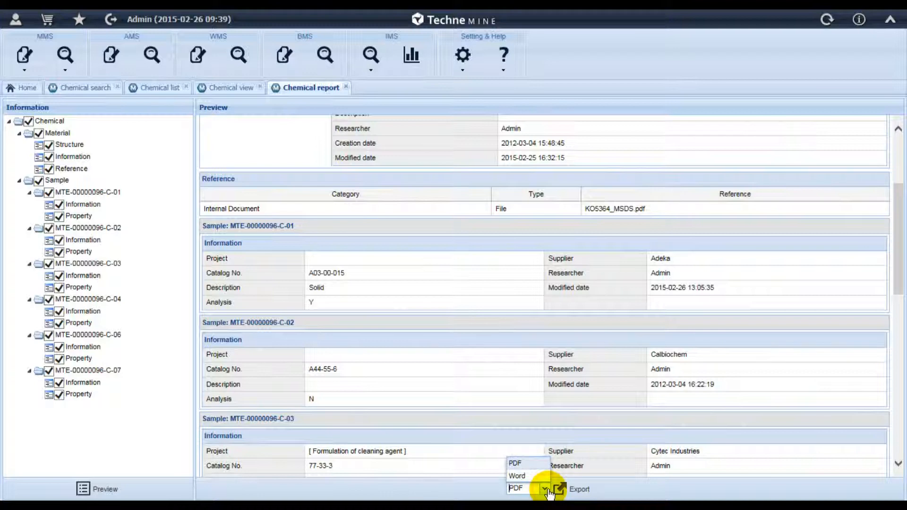
left_click(577, 492)
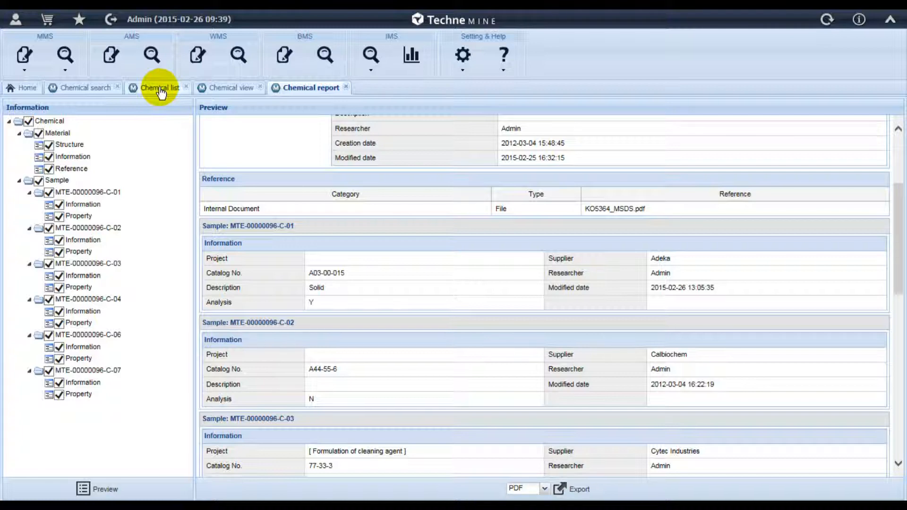
Step: Return to the chemical list and save EDTA with all of its samples to the cart
left_click(161, 90)
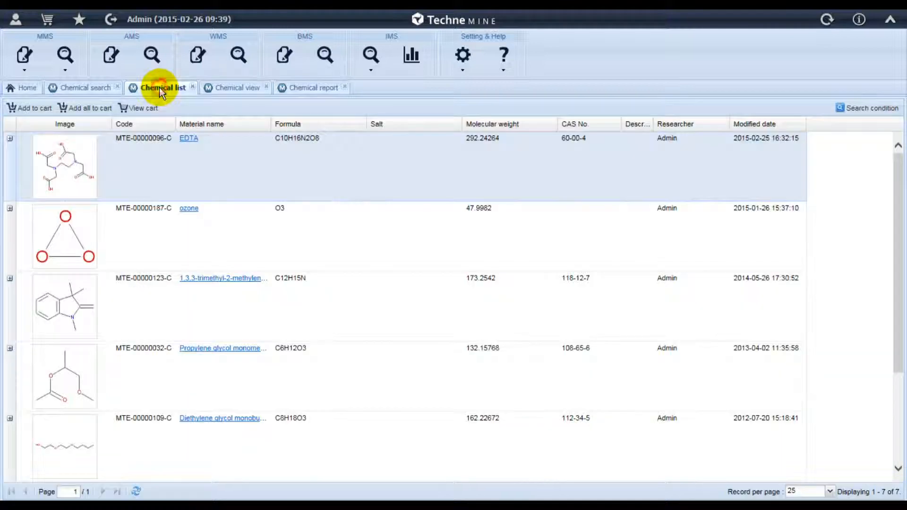
left_click(10, 139)
left_click(34, 229)
left_click(41, 112)
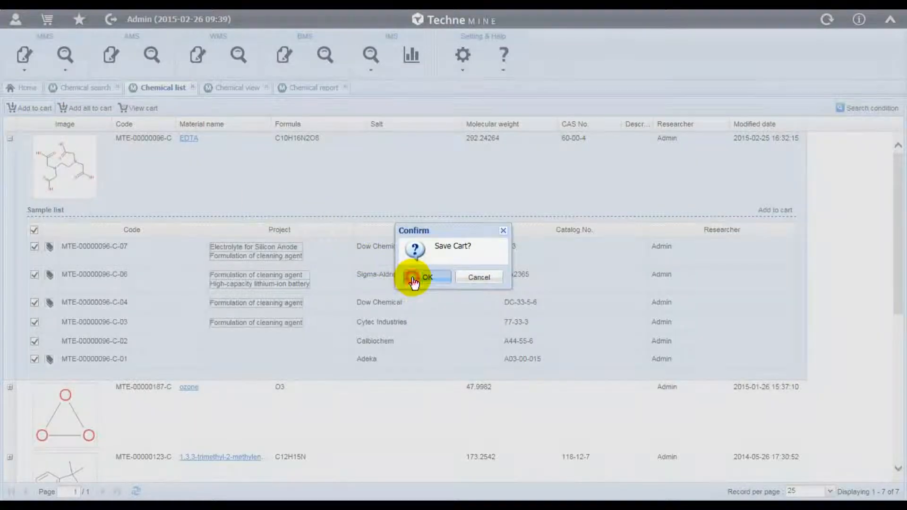
left_click(413, 278)
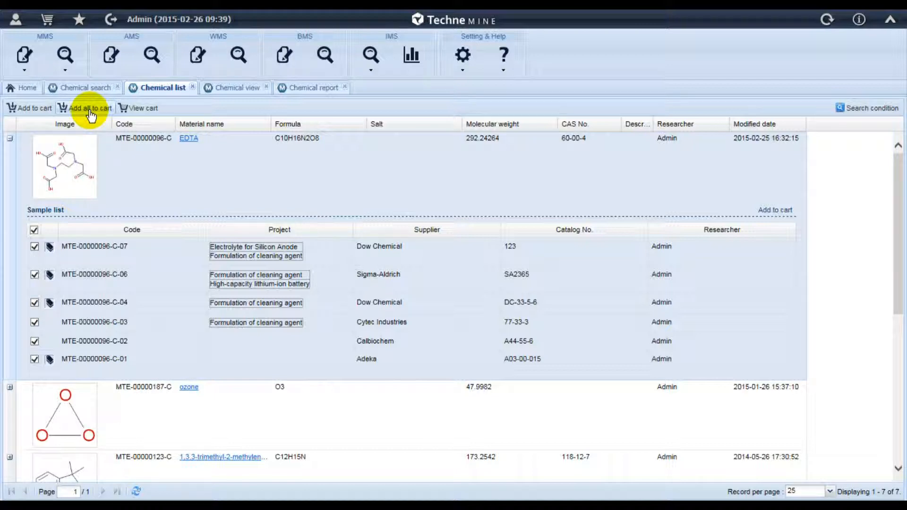
Step: View the cart, include the chemical Analysis and all Property columns, and export the preview with images included
left_click(140, 111)
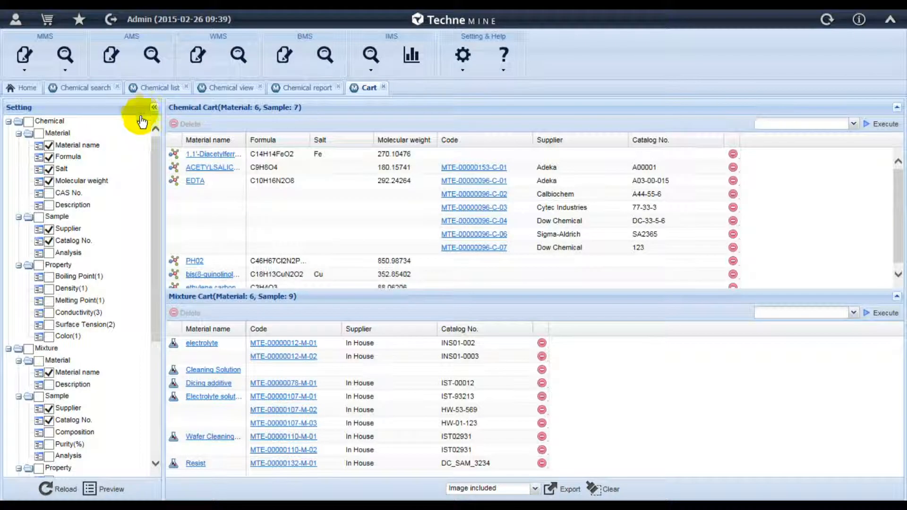
left_click(49, 253)
left_click(38, 266)
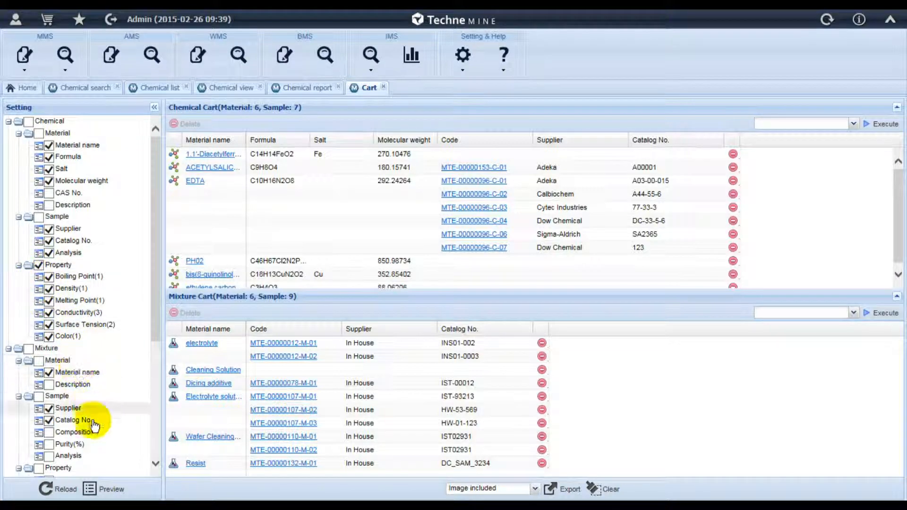
left_click(107, 491)
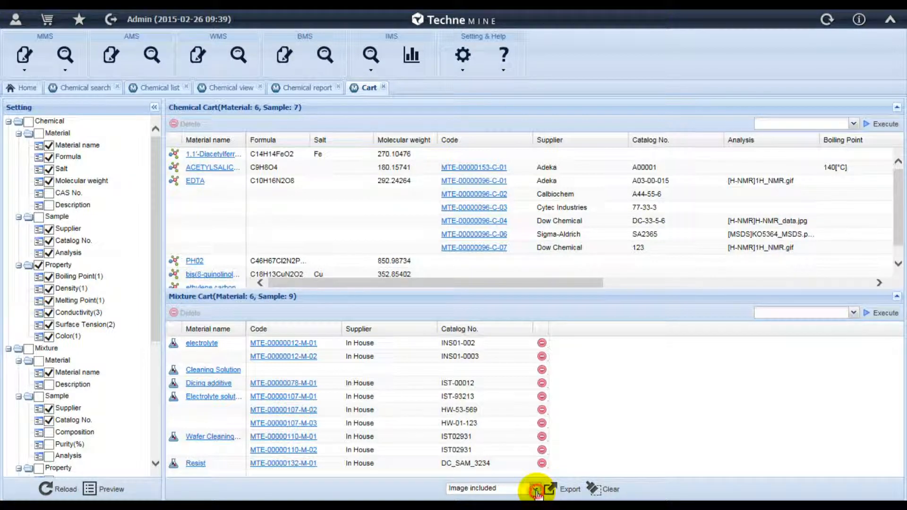
left_click(536, 491)
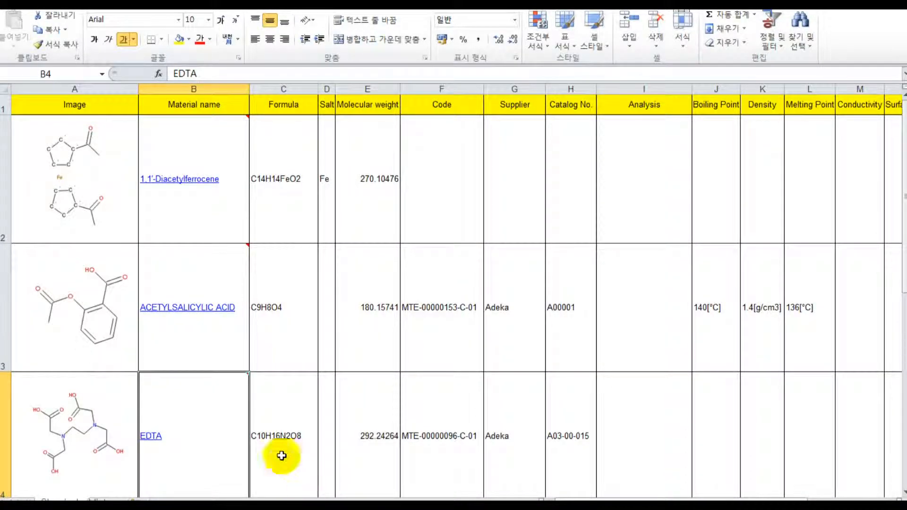
Step: Examine the structure previews in the exported Excel sheet, and open the MTE-00000096-C-06 folder through the EDTA link
mouse_move(204, 226)
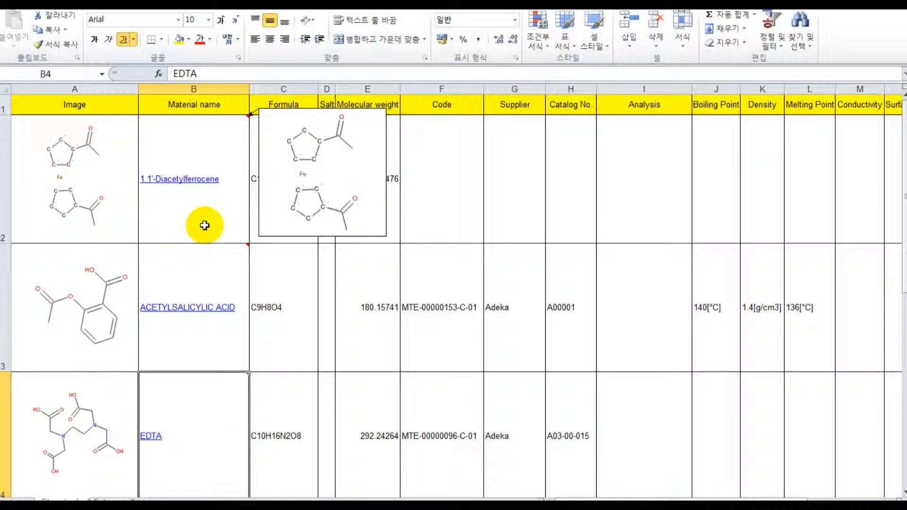
mouse_move(170, 397)
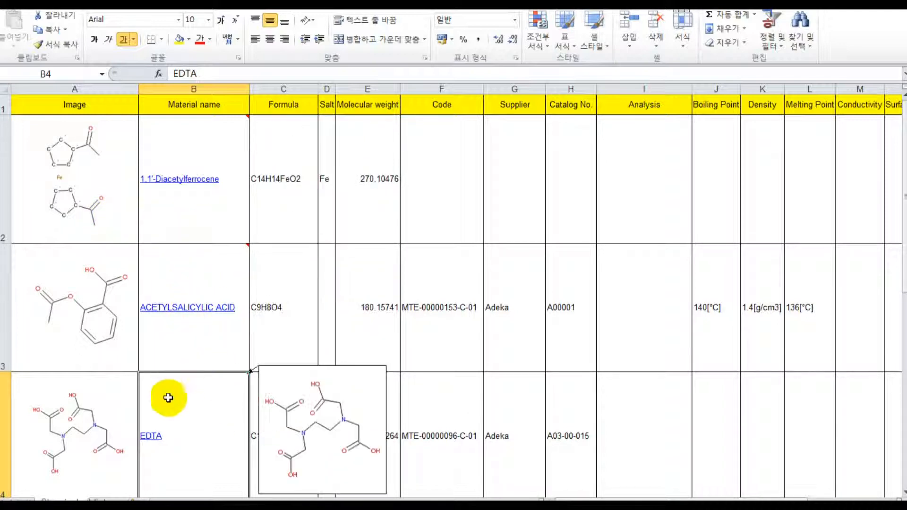
left_click(153, 437)
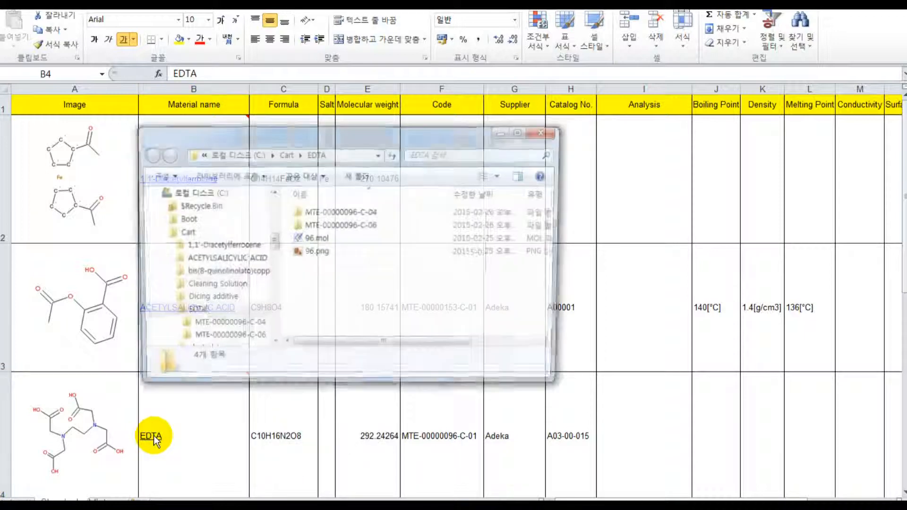
left_click(340, 225)
double_click(340, 225)
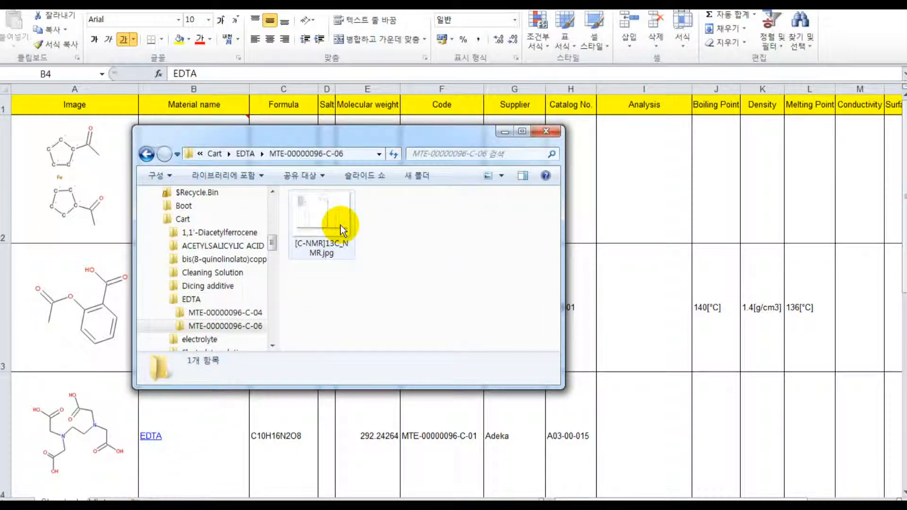